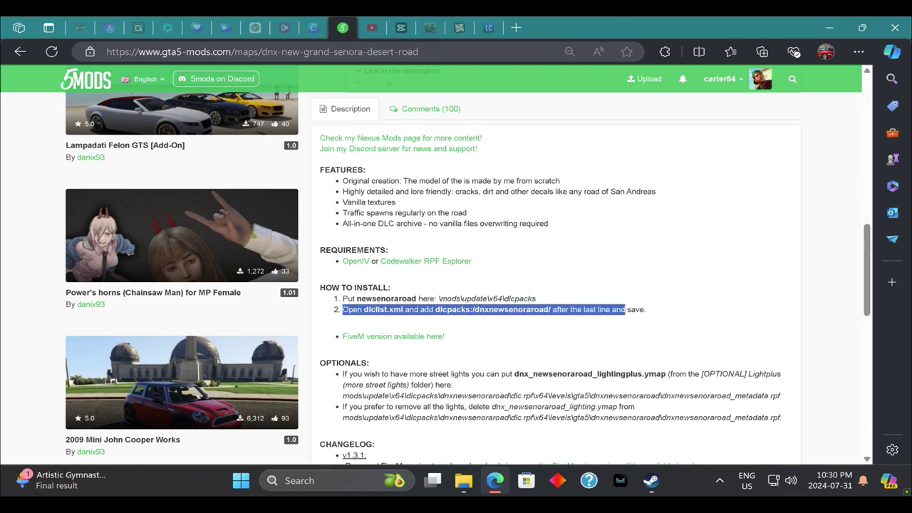
- Review the mod page's installation instructions and the optional street light instructions for the Lightplus files
{"action": "left_click", "coordinate": [680, 332]}
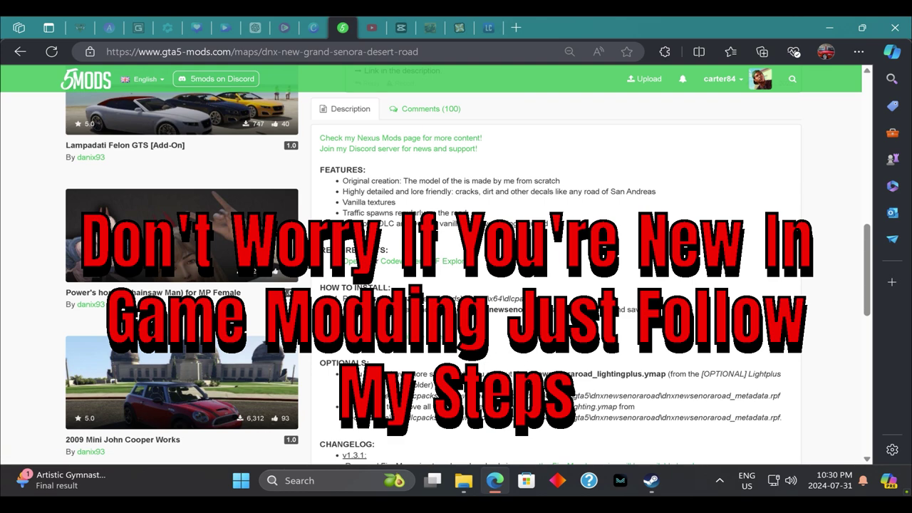
{"action": "scroll", "coordinate": [868, 250], "scroll_direction": "down", "scroll_amount": 1}
{"action": "scroll", "coordinate": [873, 265], "scroll_direction": "down", "scroll_amount": 1}
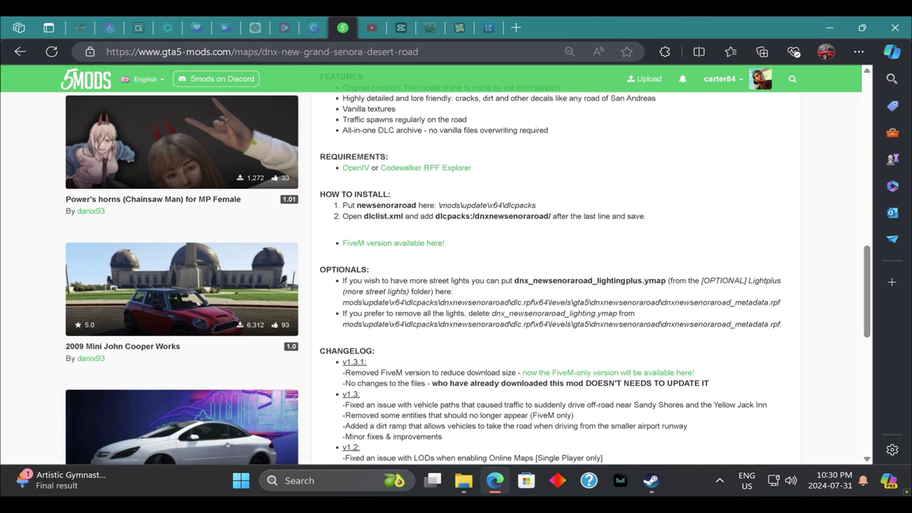
{"action": "left_click_drag", "start_coordinate": [317, 272], "coordinate": [784, 327]}
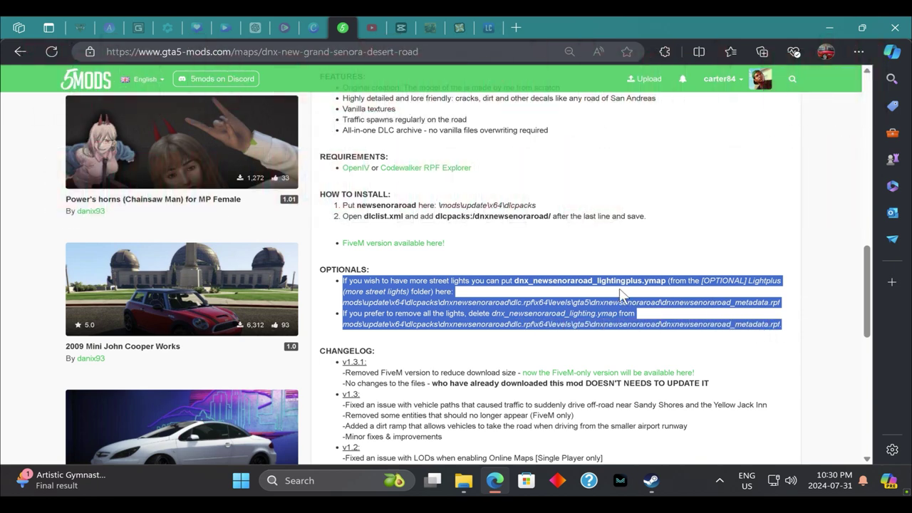
{"action": "left_click", "coordinate": [775, 238]}
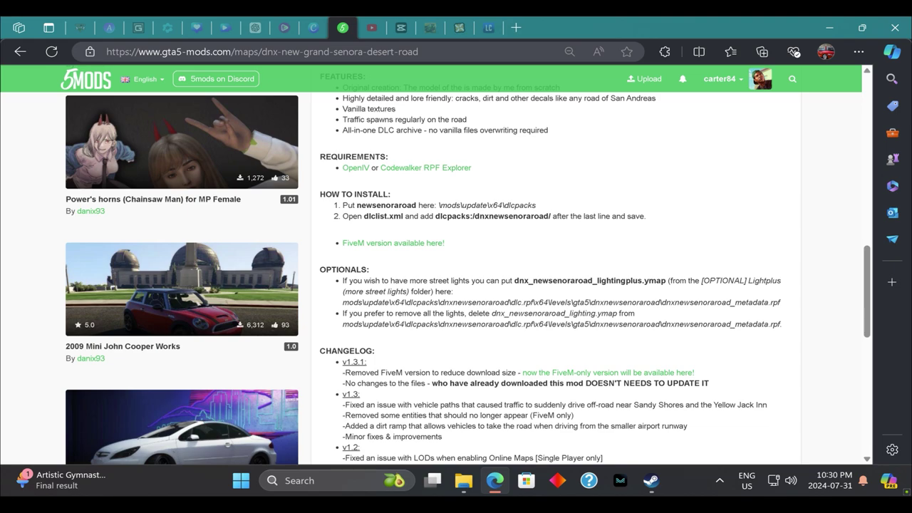
{"action": "scroll", "coordinate": [639, 204], "scroll_direction": "down", "scroll_amount": 1}
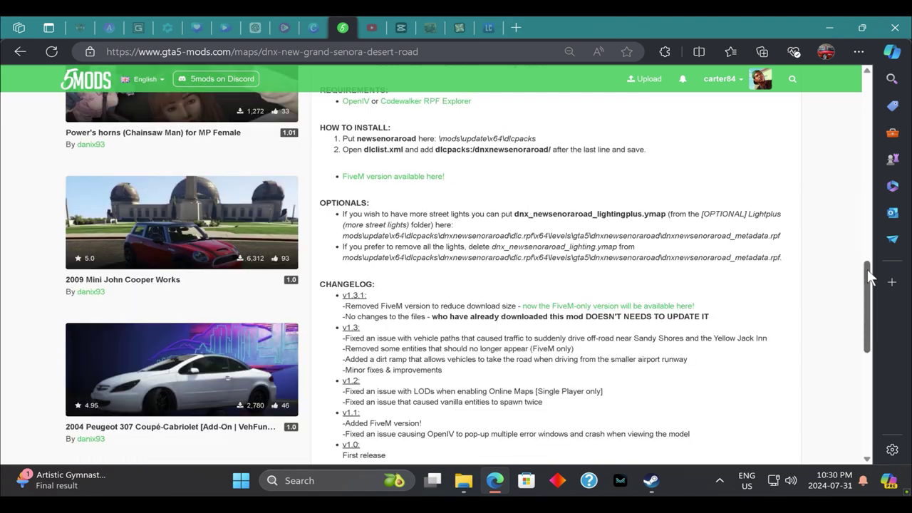
- Download version 1.3.1 [SP ONLY] of the DNX New Grand Senora Desert Road mod and close the download page
{"action": "left_click_drag", "start_coordinate": [867, 268], "coordinate": [862, 158]}
{"action": "scroll", "coordinate": [862, 159], "scroll_direction": "up", "scroll_amount": 2}
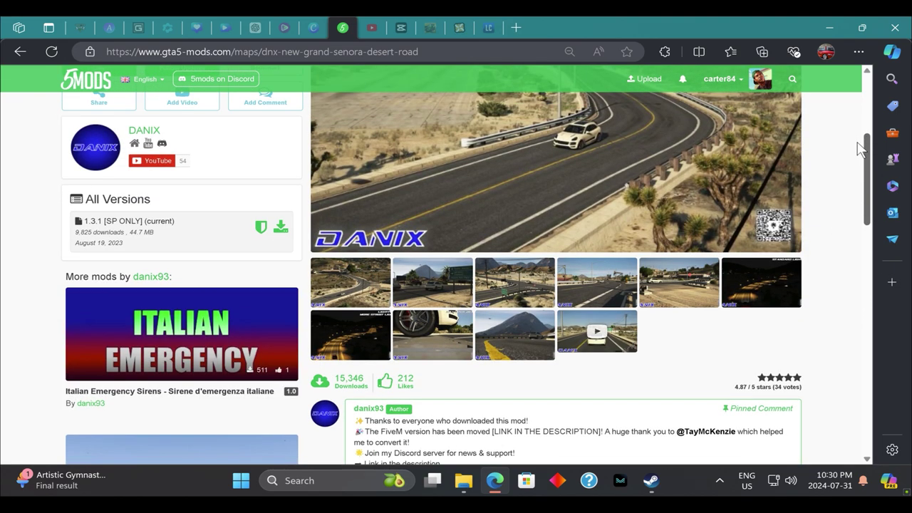
{"action": "left_click", "coordinate": [280, 228]}
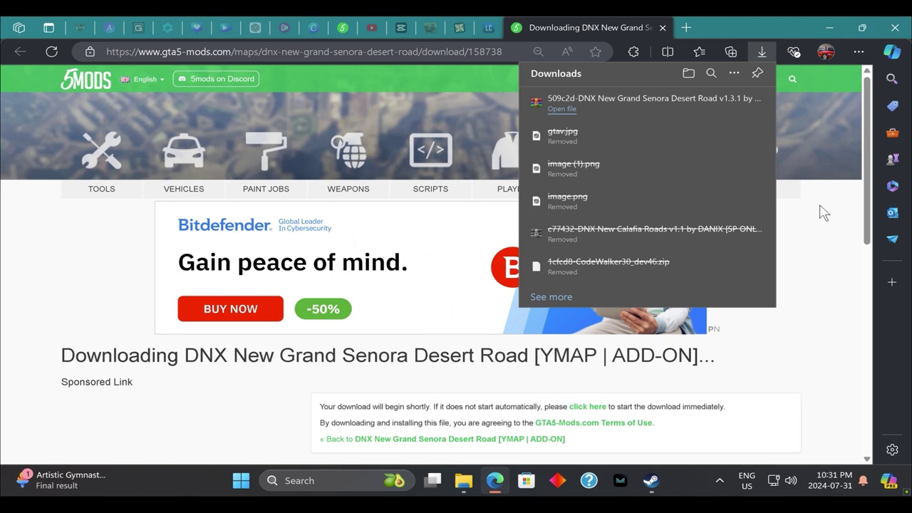
{"action": "left_click", "coordinate": [661, 28]}
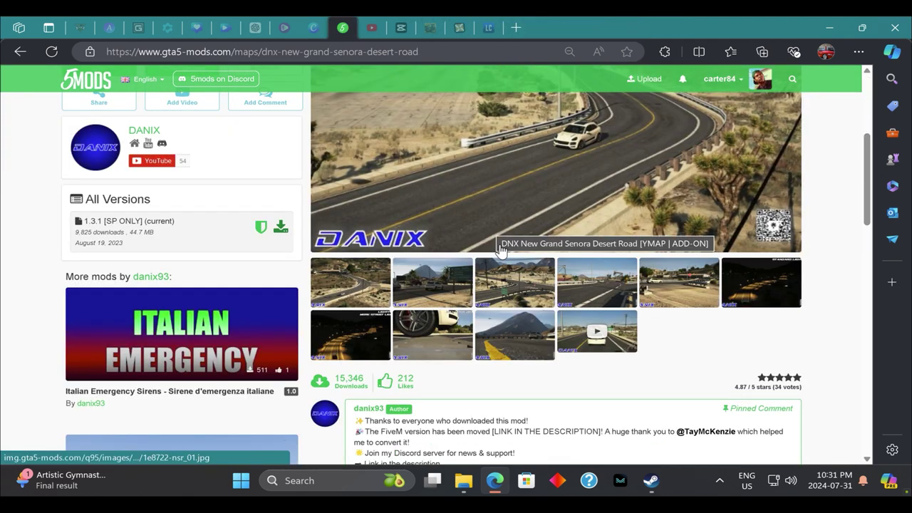
- Extract the mod archive in Downloads into its own folder with WinRAR, and delete the archive
{"action": "left_click", "coordinate": [470, 484]}
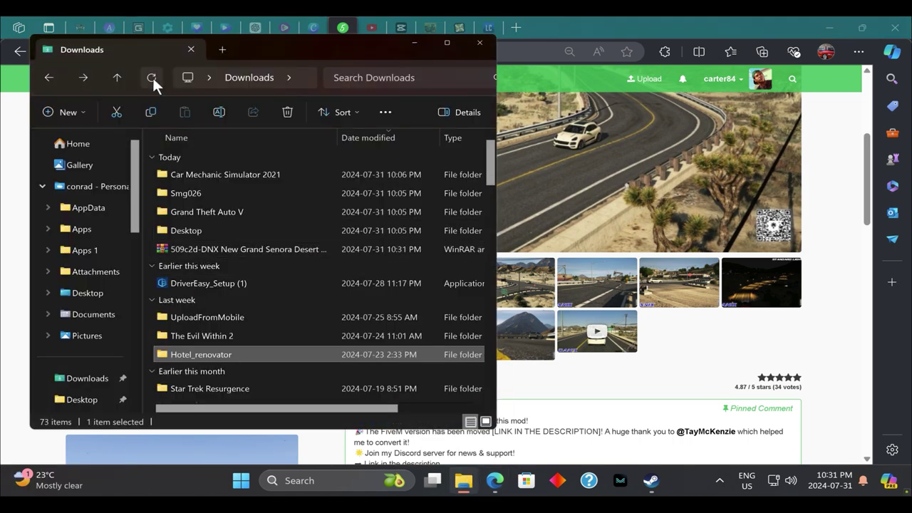
{"action": "left_click", "coordinate": [152, 76]}
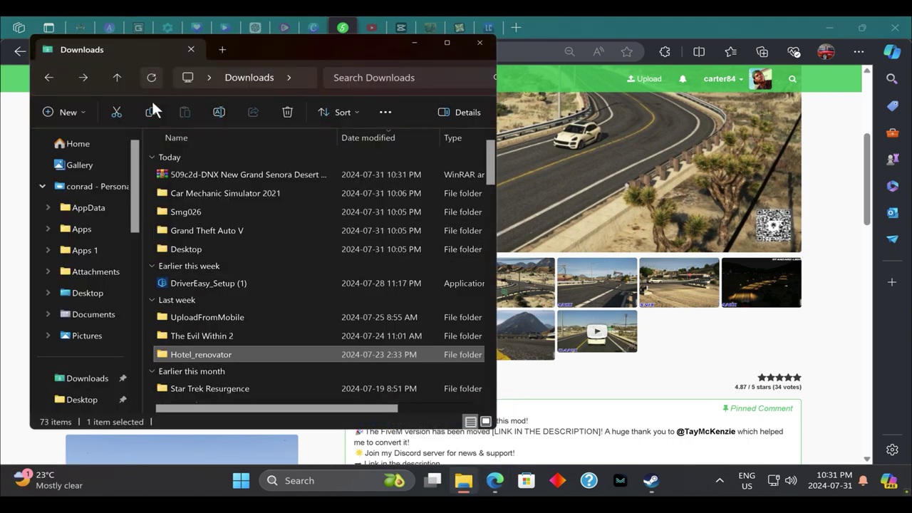
{"action": "right_click", "coordinate": [203, 173]}
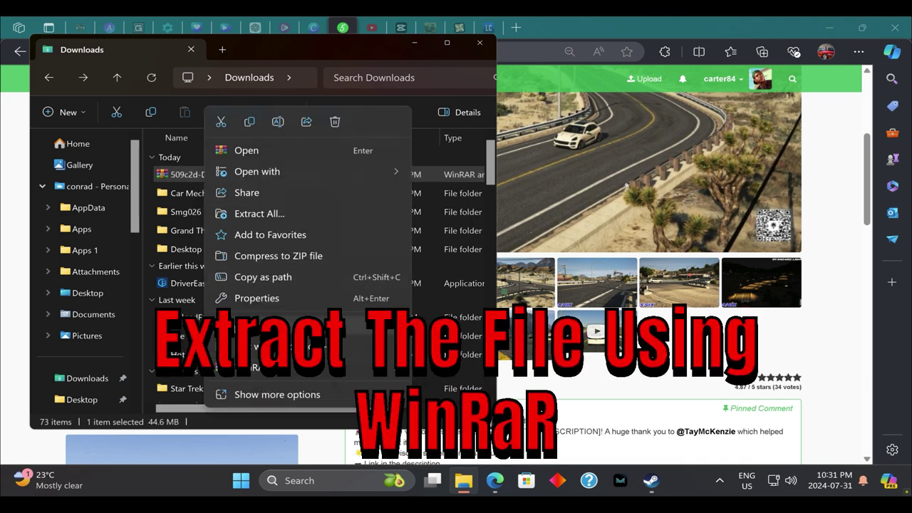
{"action": "mouse_move", "coordinate": [251, 364]}
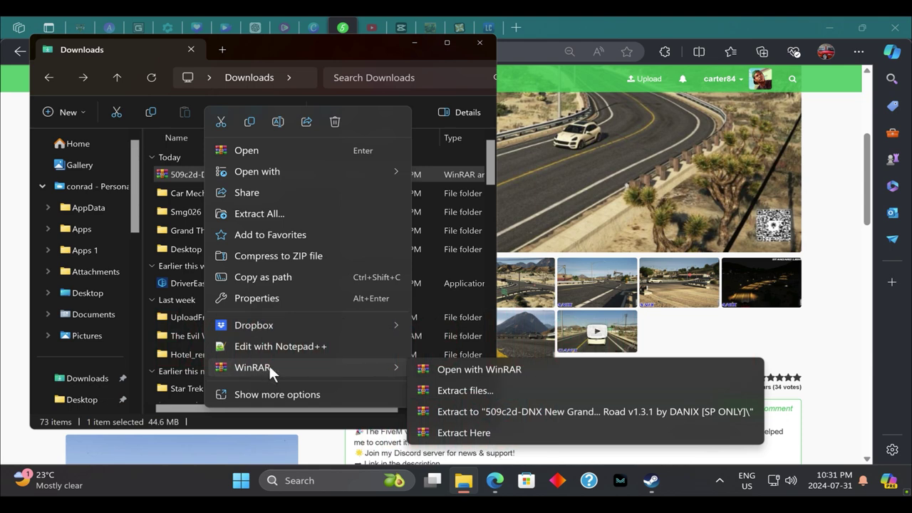
{"action": "left_click", "coordinate": [462, 412]}
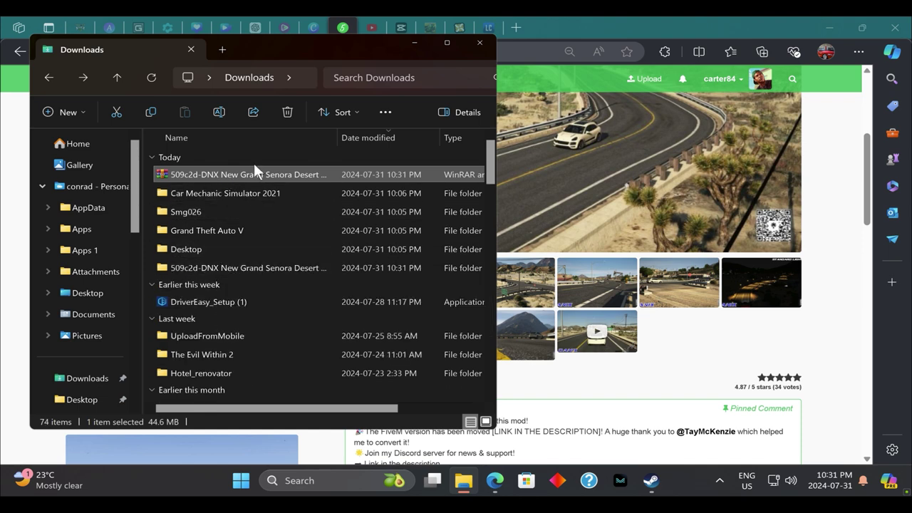
{"action": "left_click", "coordinate": [283, 110]}
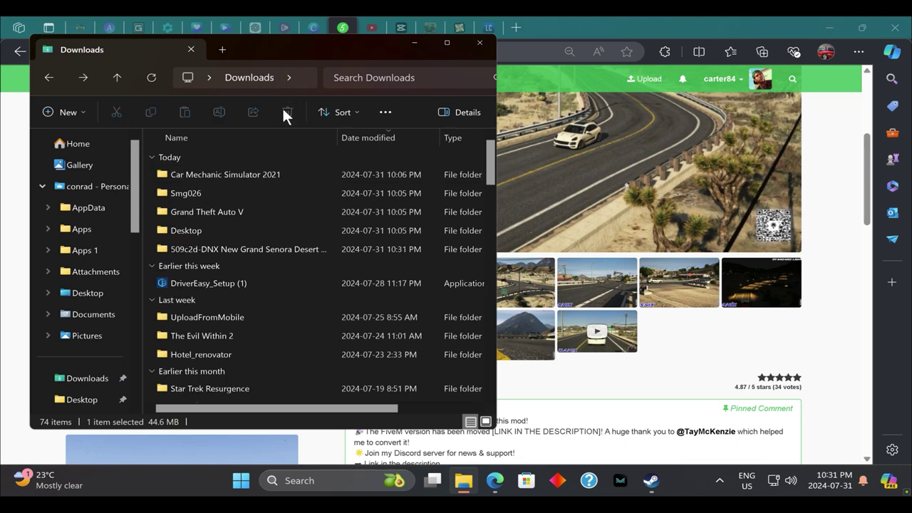
{"action": "left_click", "coordinate": [152, 75]}
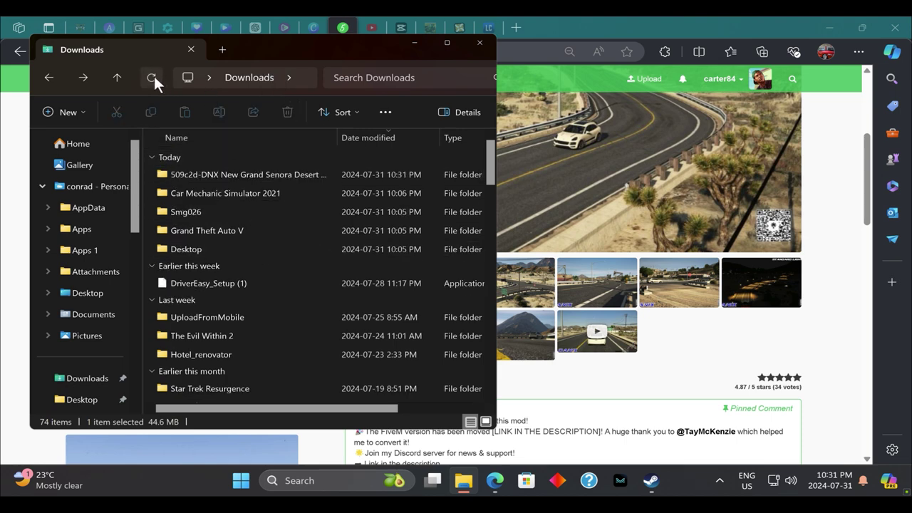
- Open the extracted mod folder and check the contents of its dnxnewsenoraroad folder
{"action": "double_click", "coordinate": [208, 173]}
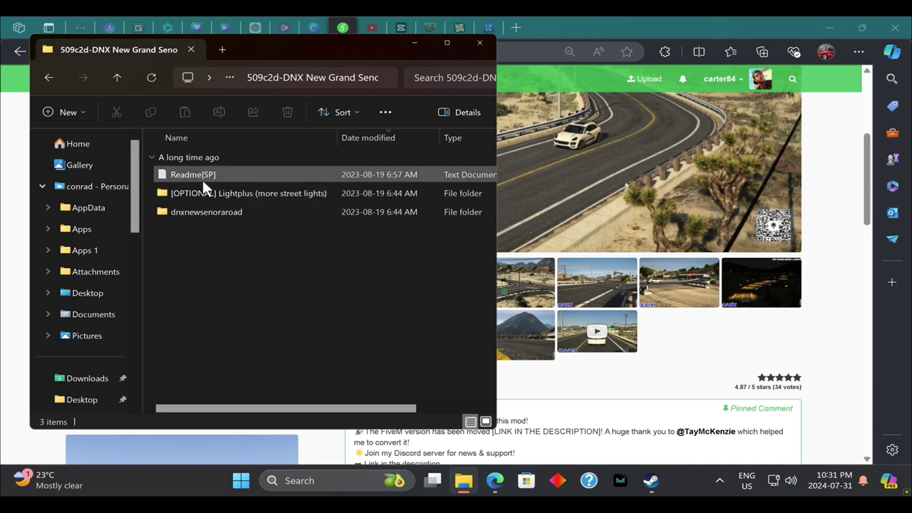
{"action": "double_click", "coordinate": [200, 210]}
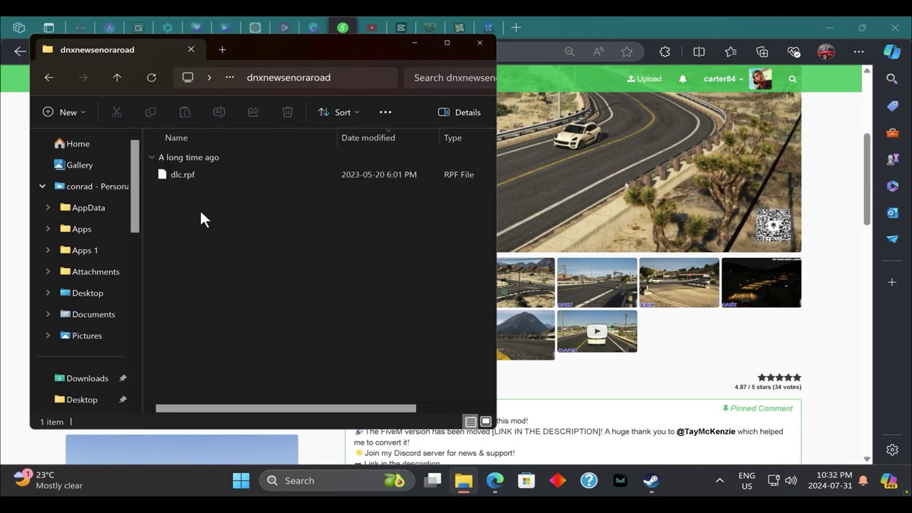
{"action": "left_click", "coordinate": [48, 77]}
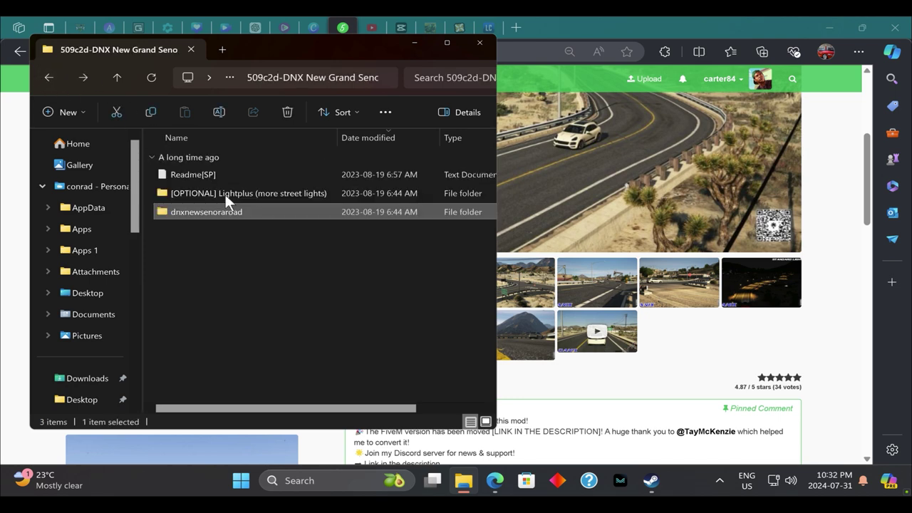
- Switch to Steam and open Grand Theft Auto V's local files folder alongside the extracted mod folder
{"action": "left_click", "coordinate": [648, 483]}
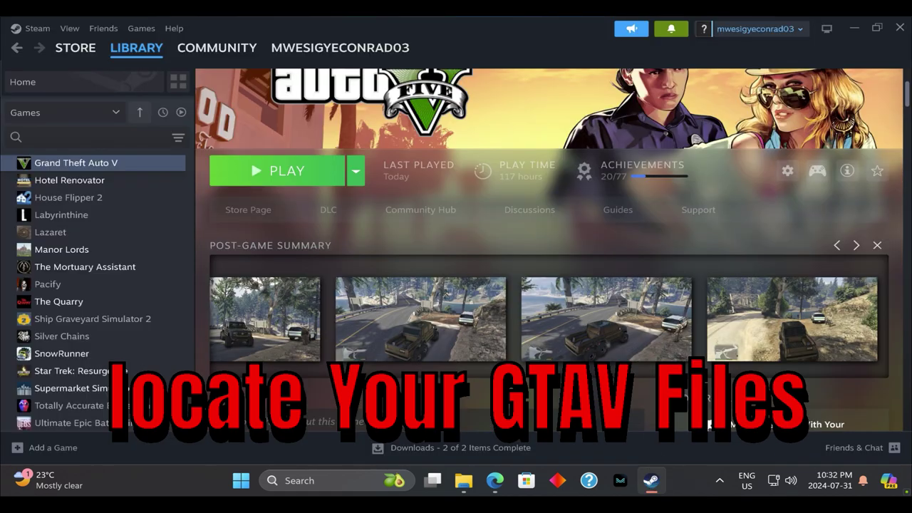
{"action": "right_click", "coordinate": [129, 166]}
{"action": "mouse_move", "coordinate": [180, 244]}
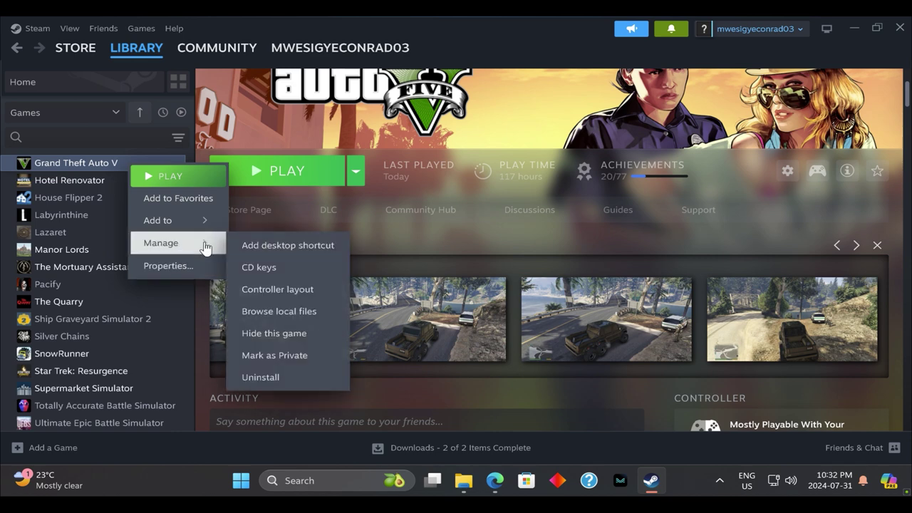
{"action": "left_click", "coordinate": [284, 317]}
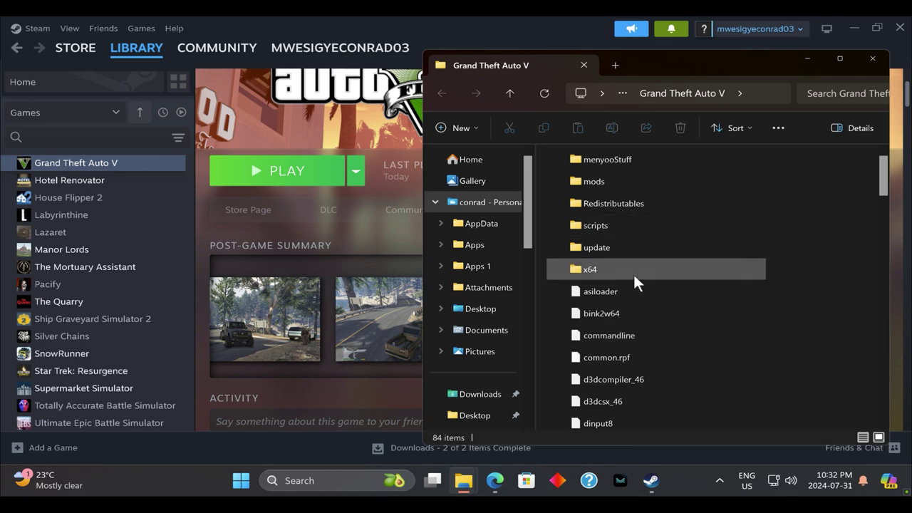
{"action": "left_click", "coordinate": [854, 29]}
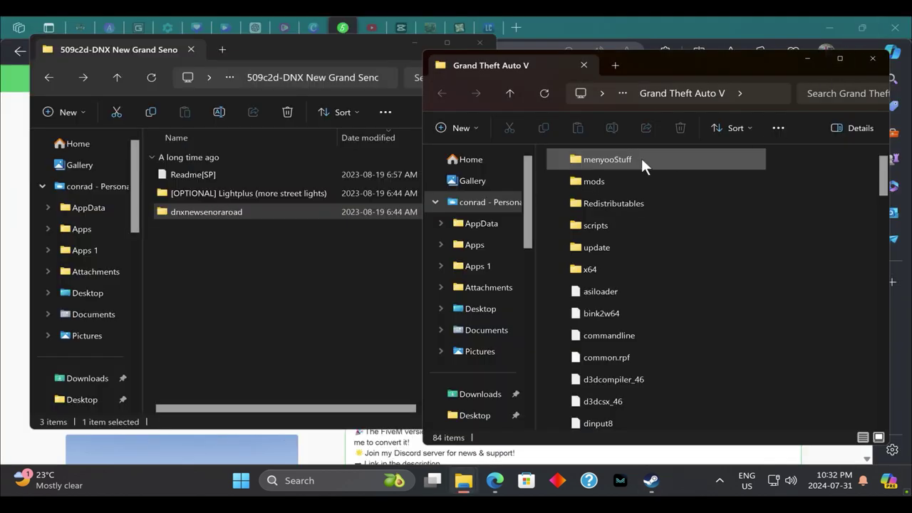
- Copy the dnxnewsenoraroad folder into mods\update\x64\dlcpacks in the game folder, and put that folder window away
{"action": "double_click", "coordinate": [581, 180]}
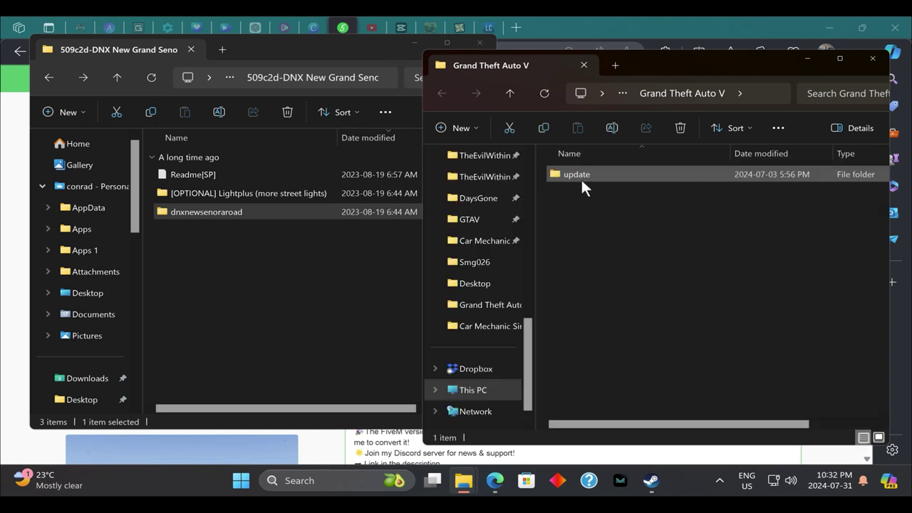
{"action": "double_click", "coordinate": [580, 176]}
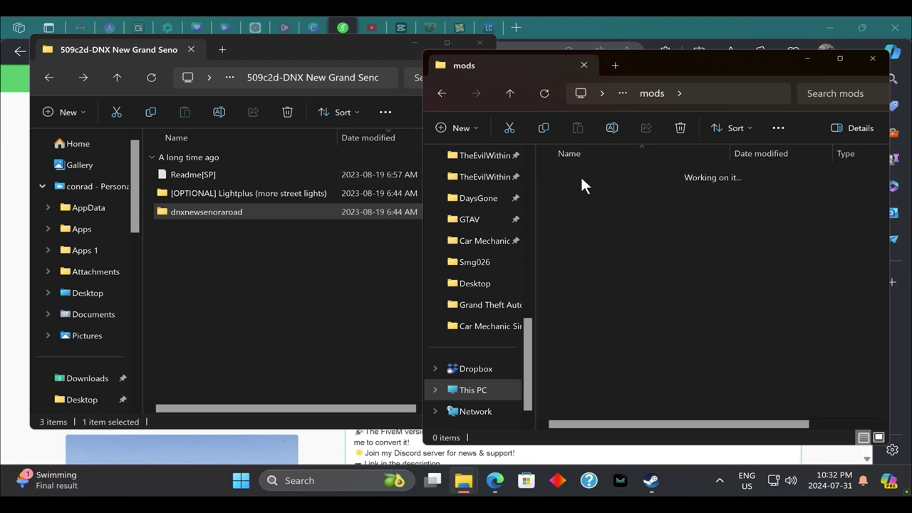
{"action": "double_click", "coordinate": [575, 173]}
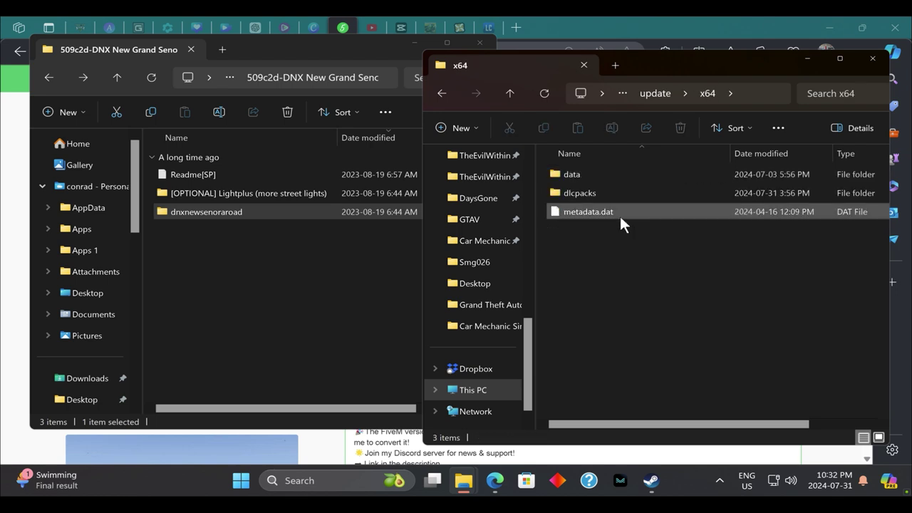
{"action": "double_click", "coordinate": [572, 190]}
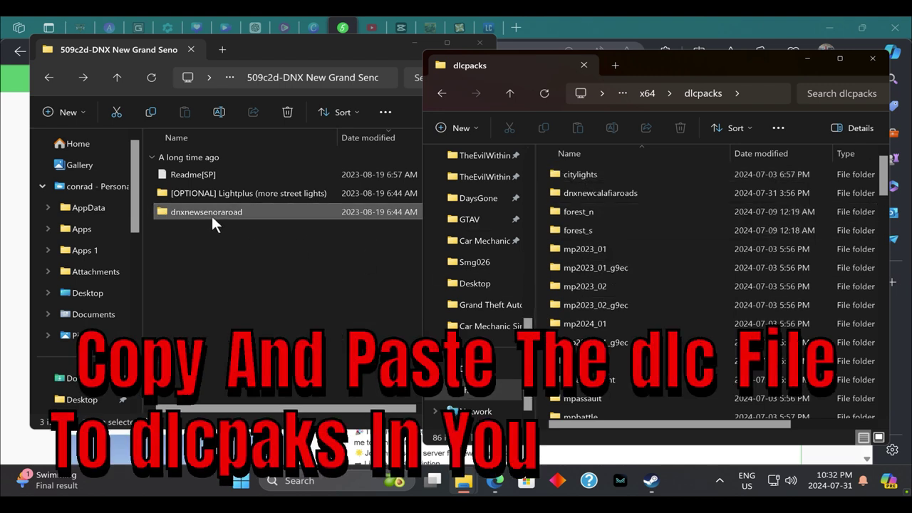
{"action": "left_click_drag", "start_coordinate": [200, 211], "coordinate": [539, 237]}
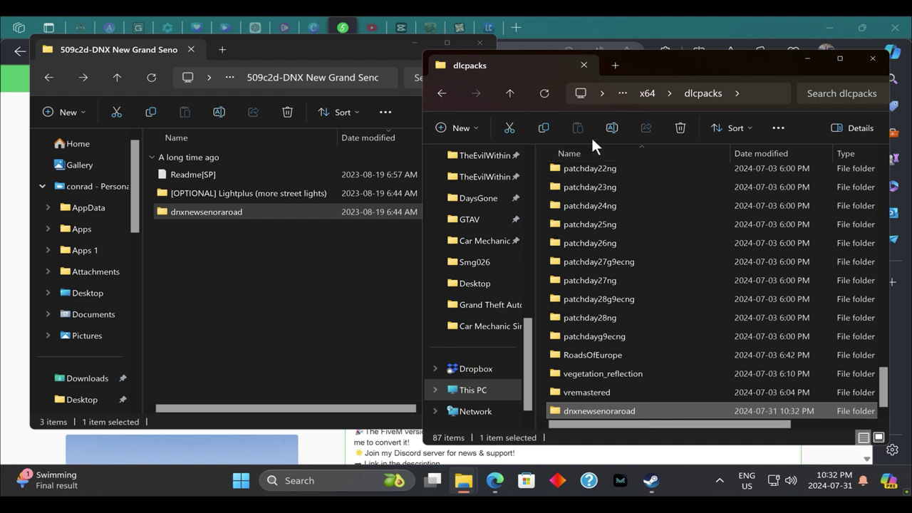
{"action": "left_click", "coordinate": [541, 92]}
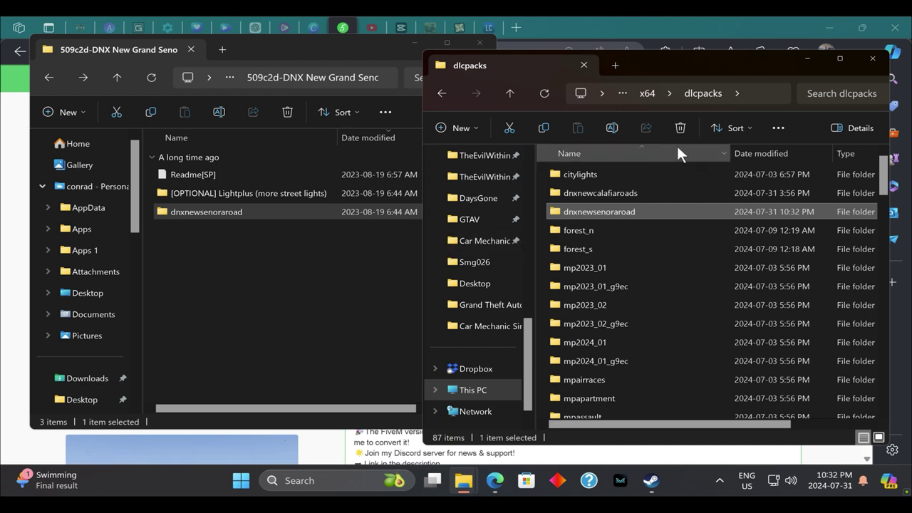
{"action": "left_click", "coordinate": [807, 60]}
- Look through the files in the [OPTIONAL] Lightplus (more street lights) folder and return to the mod folder
{"action": "left_click", "coordinate": [227, 259]}
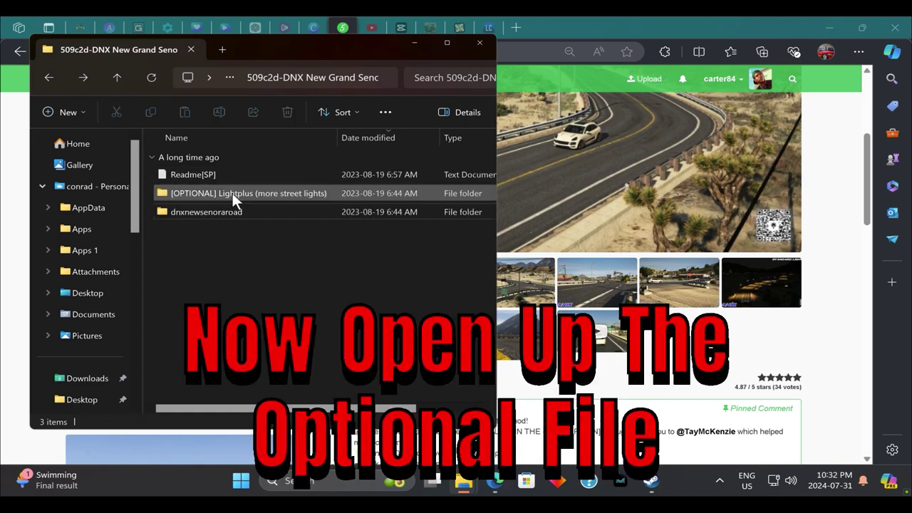
{"action": "double_click", "coordinate": [232, 193]}
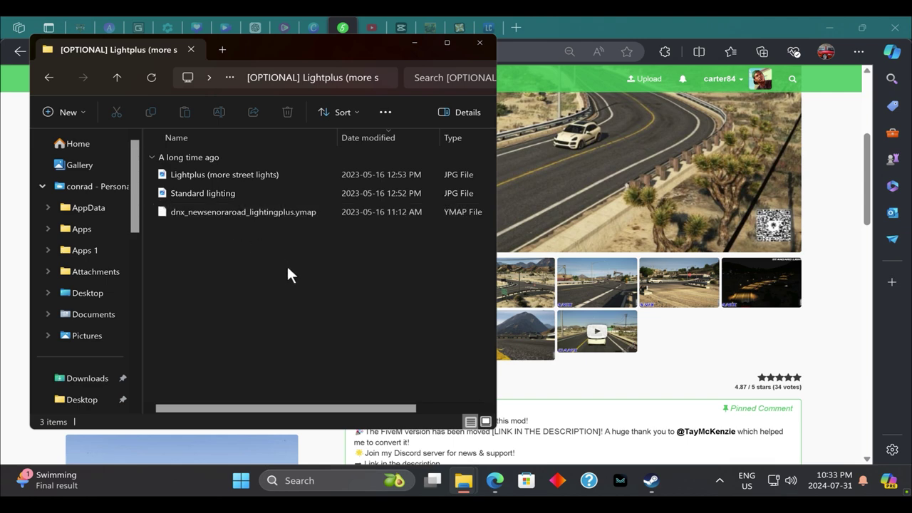
{"action": "left_click", "coordinate": [45, 75]}
- Read the Readme[SP] file's optional section, highlighting the target path for dnx_newsenoraroad_lightingplus.ymap, and put the file away
{"action": "double_click", "coordinate": [194, 175]}
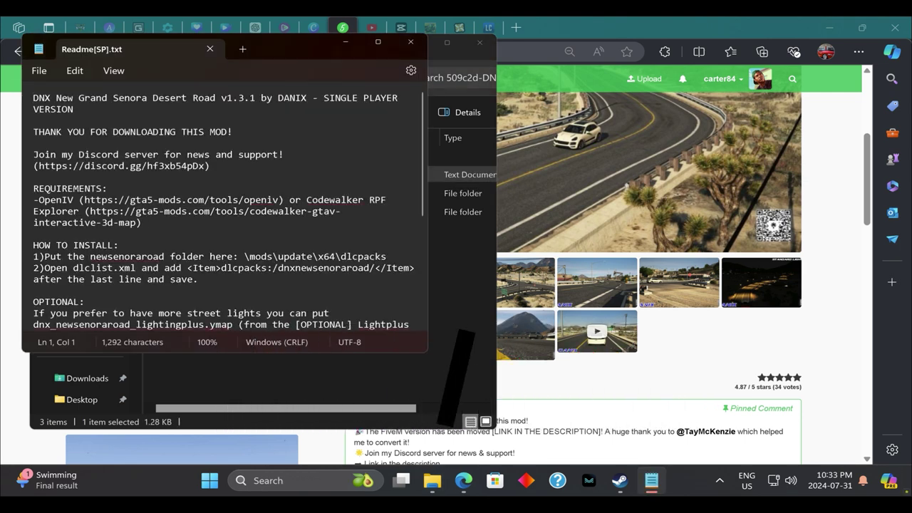
{"action": "scroll", "coordinate": [224, 214], "scroll_direction": "down", "scroll_amount": 3}
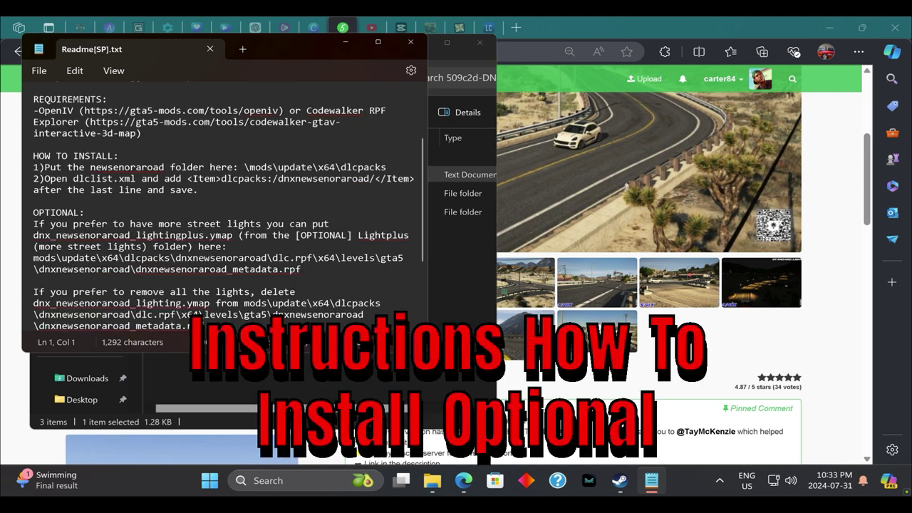
{"action": "left_click_drag", "start_coordinate": [34, 258], "coordinate": [158, 263]}
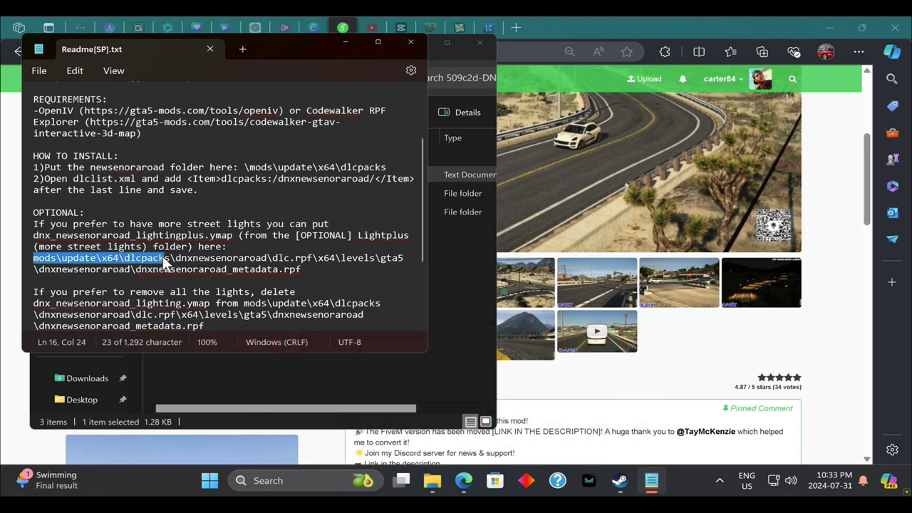
{"action": "left_click_drag", "start_coordinate": [162, 255], "coordinate": [396, 268]}
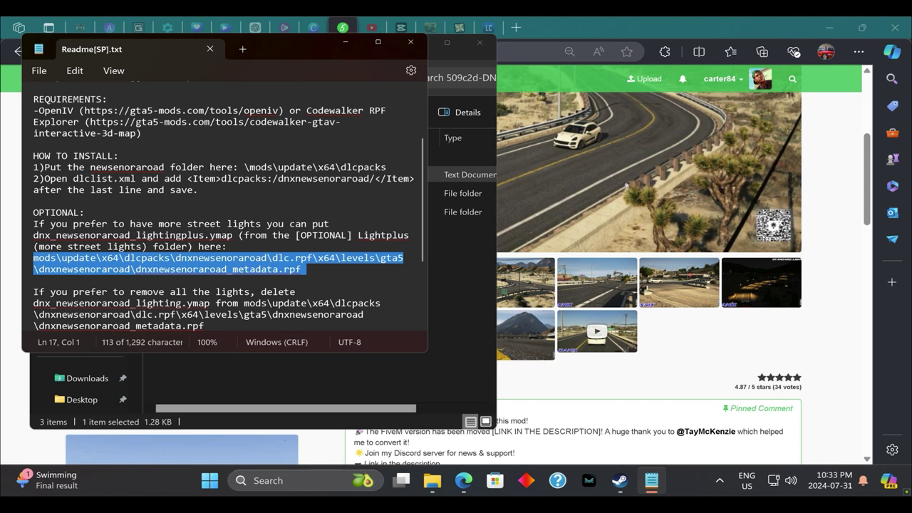
{"action": "left_click", "coordinate": [343, 42]}
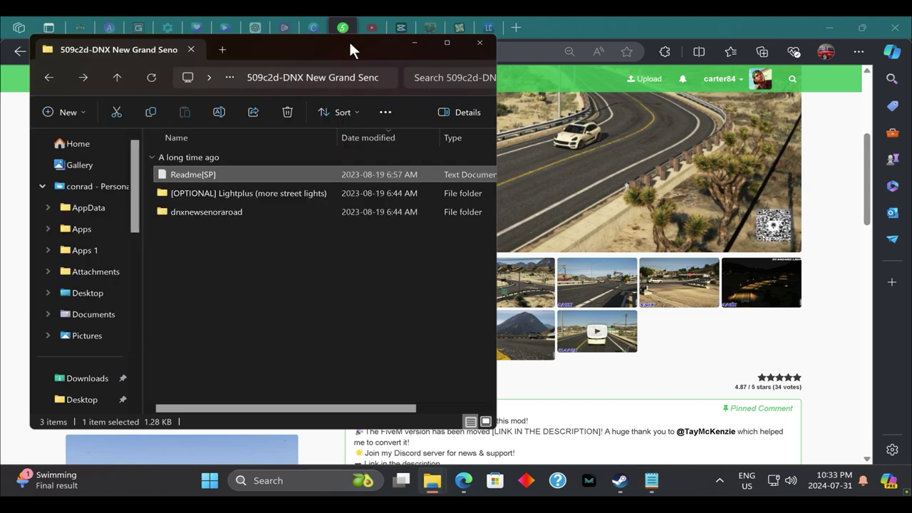
- Put the mod folder window away, launch OpenIV for the Windows version of Grand Theft Auto V and turn on edit mode
{"action": "left_click", "coordinate": [414, 45]}
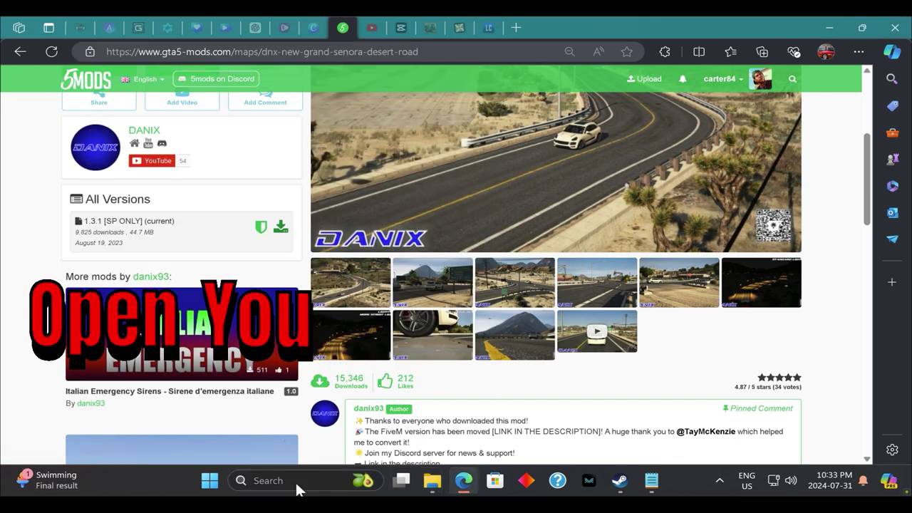
{"action": "left_click", "coordinate": [334, 481]}
{"action": "type", "text": "openIV"}
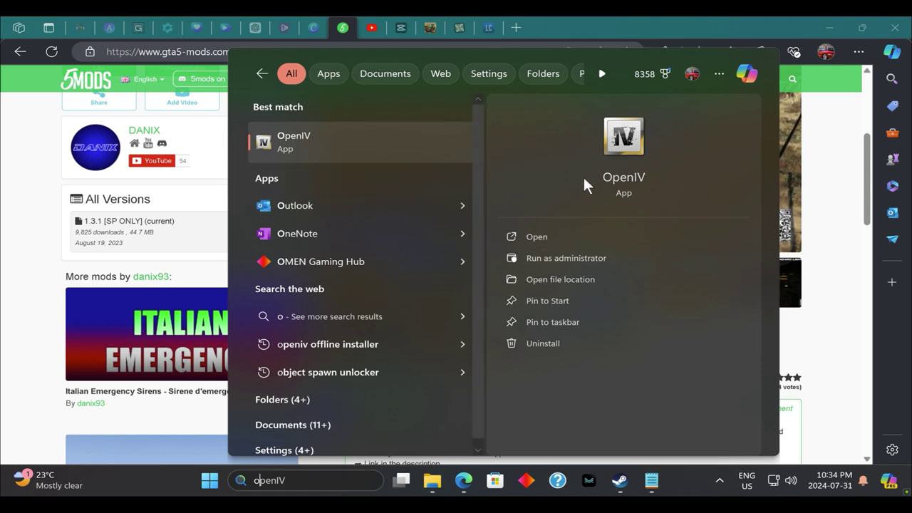
{"action": "left_click", "coordinate": [544, 240]}
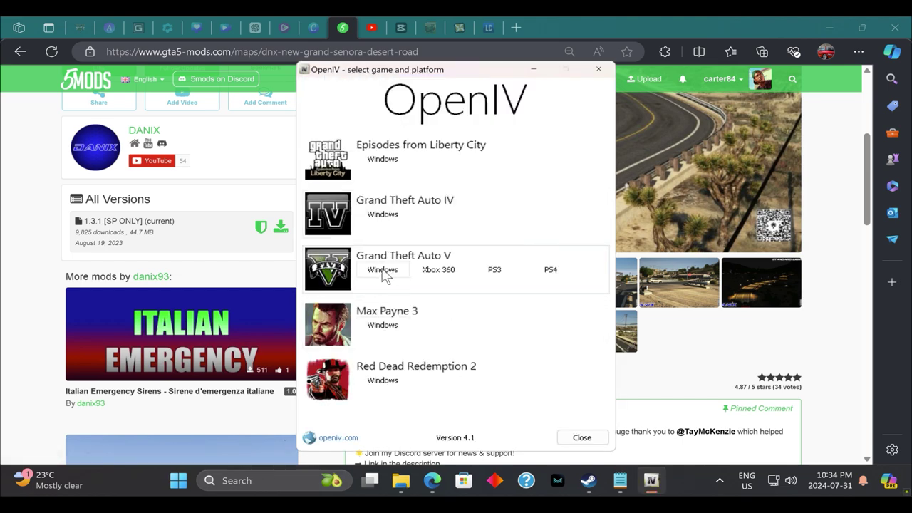
{"action": "left_click", "coordinate": [383, 270]}
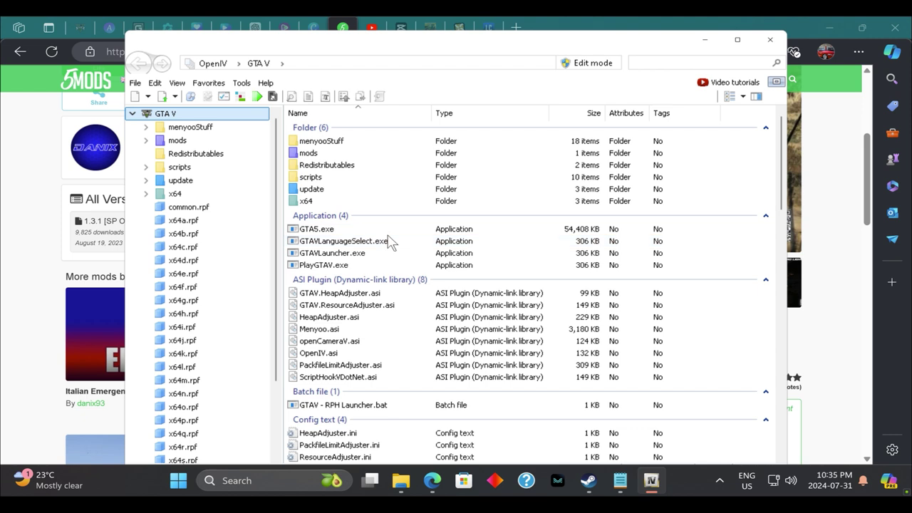
{"action": "left_click", "coordinate": [600, 64]}
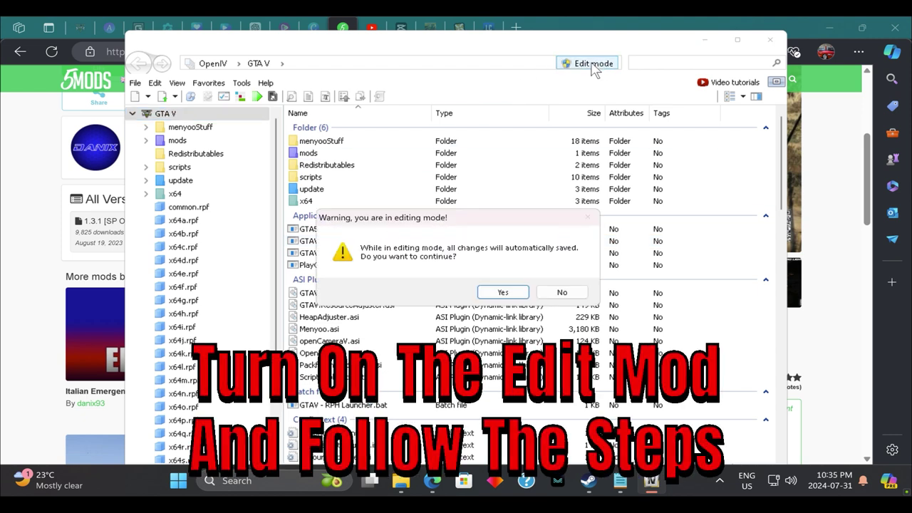
{"action": "left_click", "coordinate": [500, 293]}
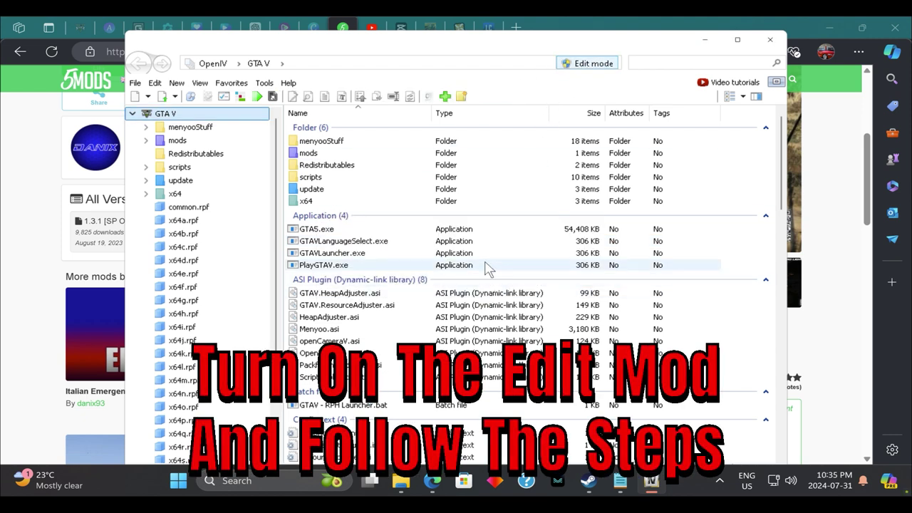
- Check the start of the street lights path in Readme[SP] and open the mods\update folder in OpenIV
{"action": "left_click", "coordinate": [621, 483]}
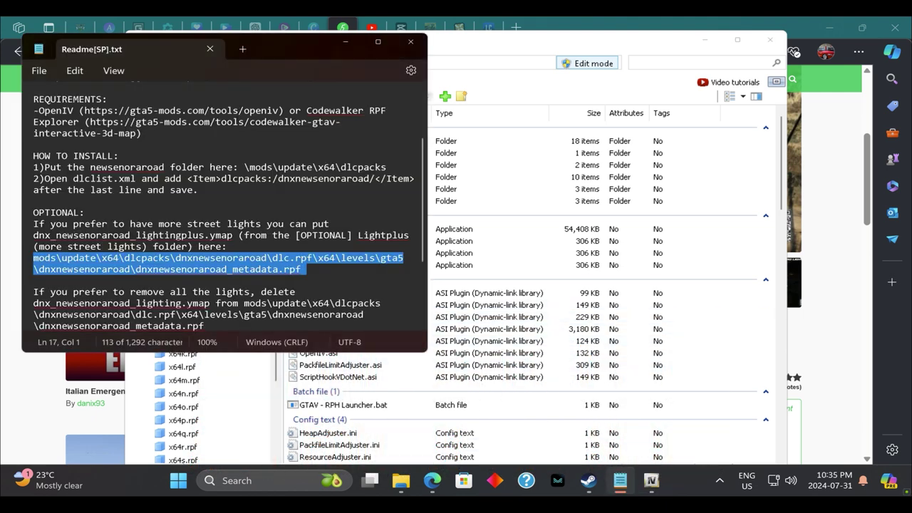
{"action": "left_click", "coordinate": [325, 269]}
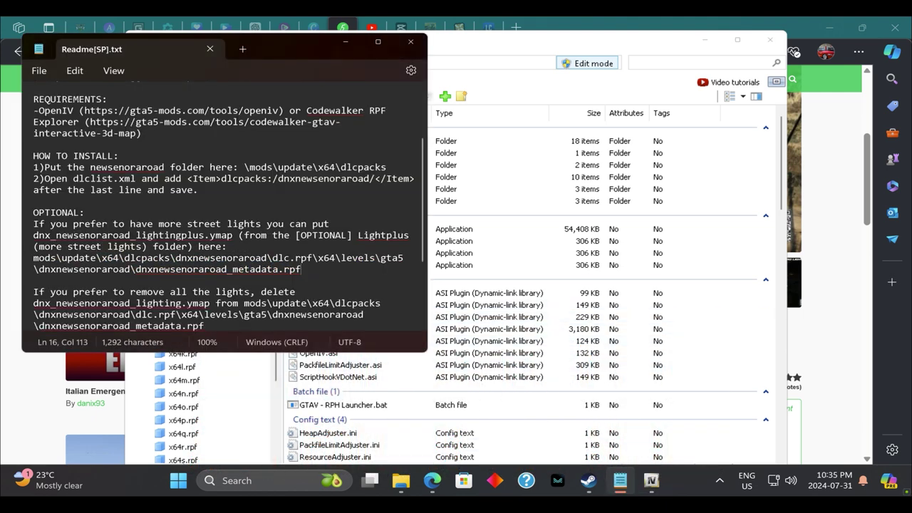
{"action": "left_click_drag", "start_coordinate": [326, 269], "coordinate": [54, 258]}
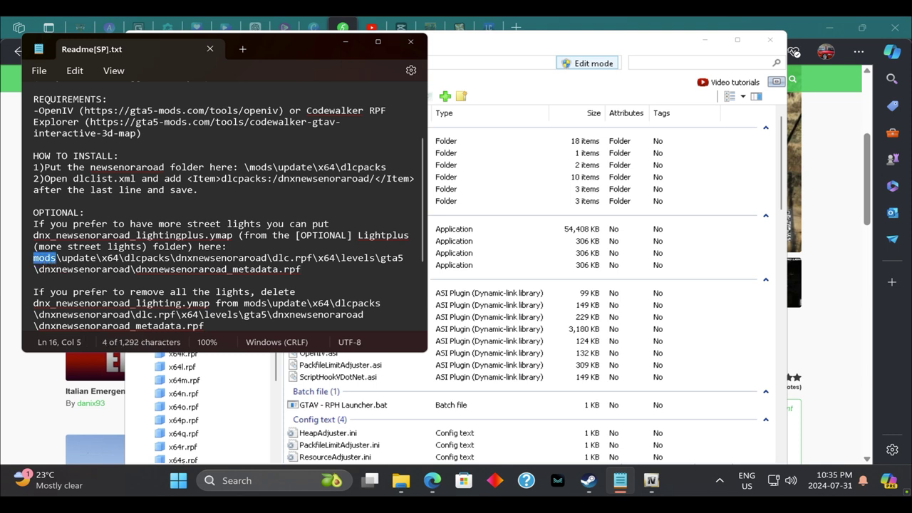
{"action": "left_click", "coordinate": [300, 291]}
{"action": "left_click", "coordinate": [356, 42]}
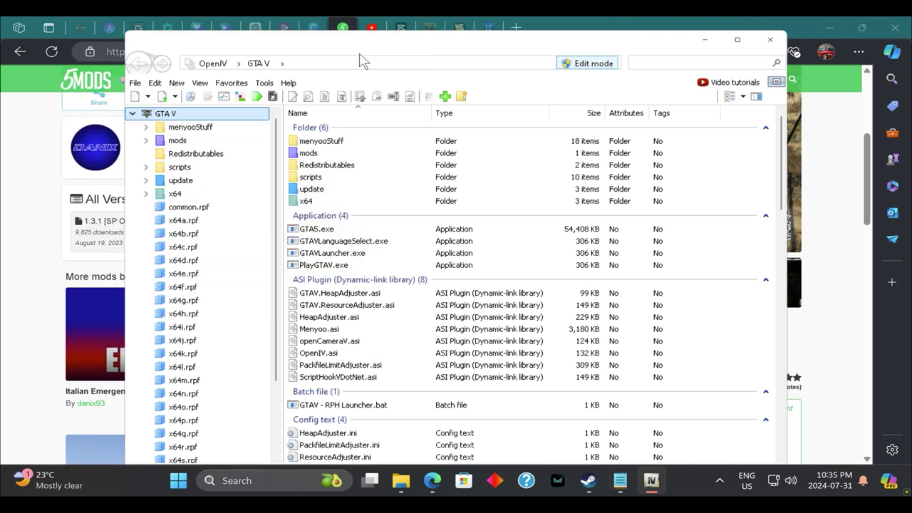
{"action": "double_click", "coordinate": [318, 153]}
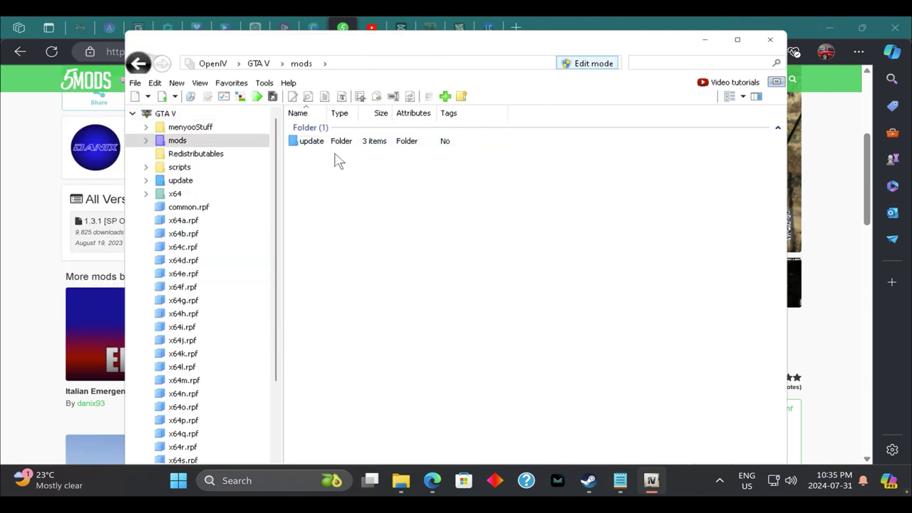
{"action": "double_click", "coordinate": [314, 142]}
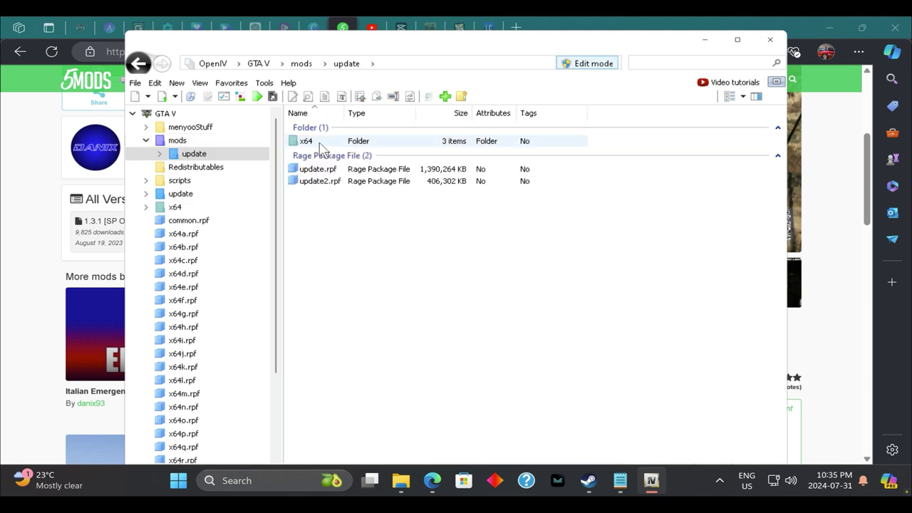
- Follow the Readme path from mods\update through x64\dlcpacks and open the dnxnewsenoraroad folder in OpenIV
{"action": "left_click", "coordinate": [622, 481]}
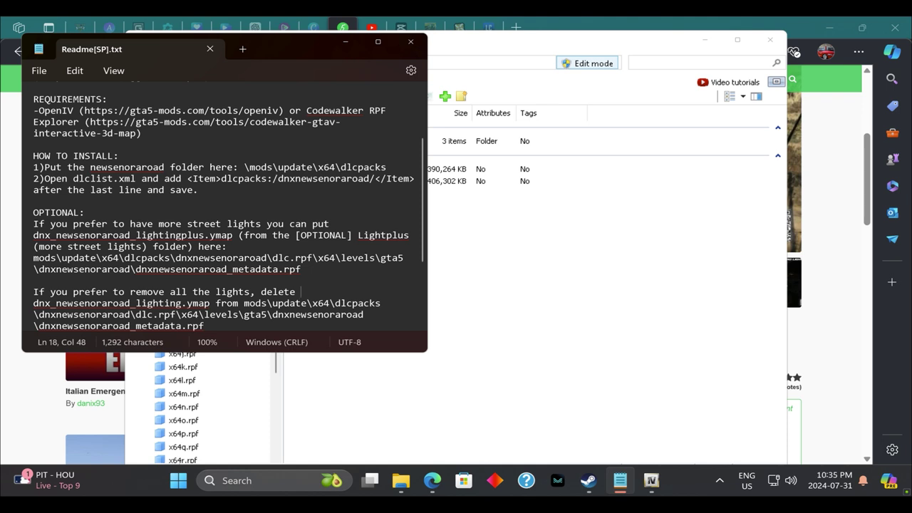
{"action": "left_click", "coordinate": [347, 42]}
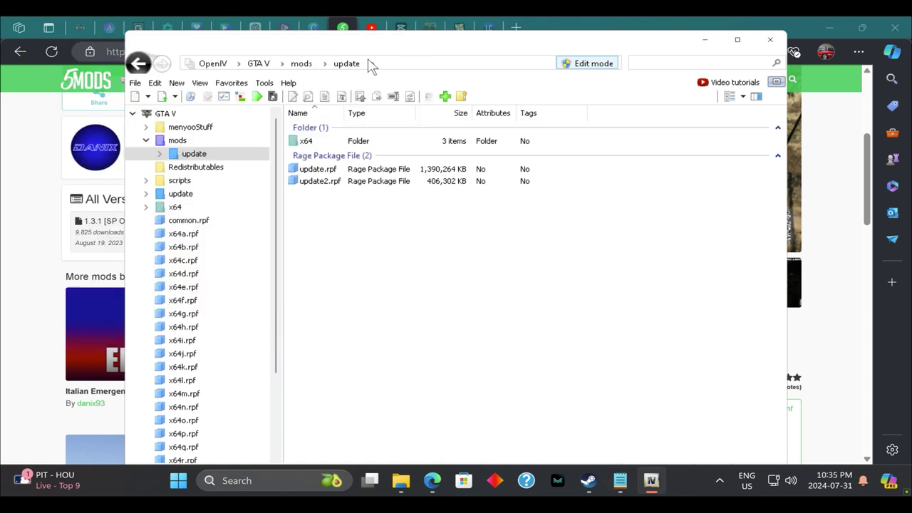
{"action": "double_click", "coordinate": [306, 142]}
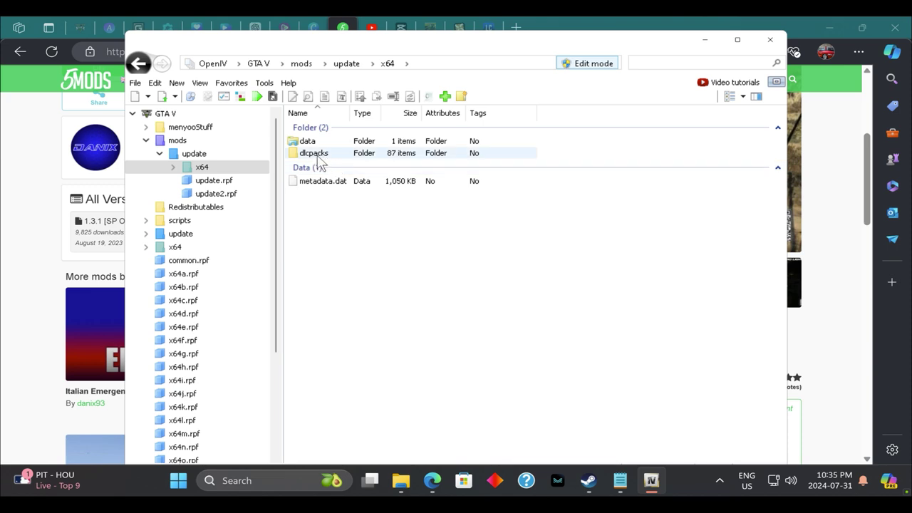
{"action": "double_click", "coordinate": [318, 155]}
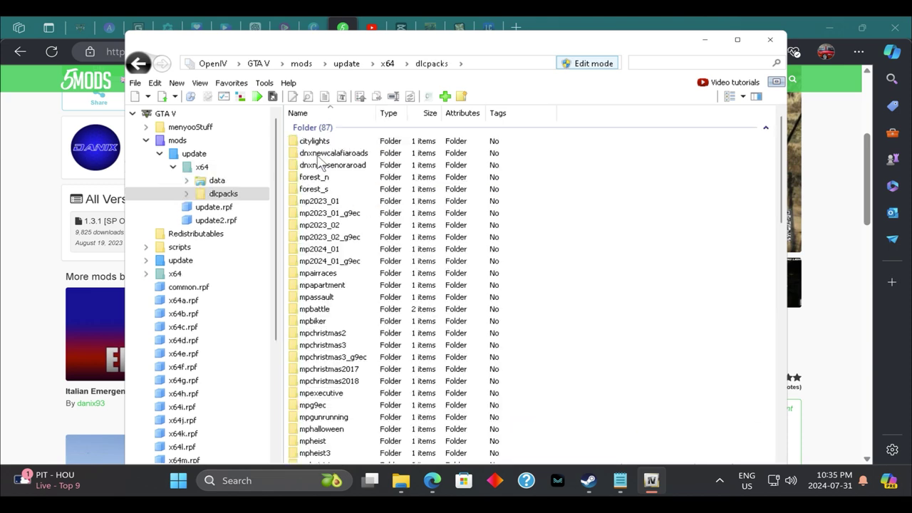
{"action": "left_click", "coordinate": [620, 481]}
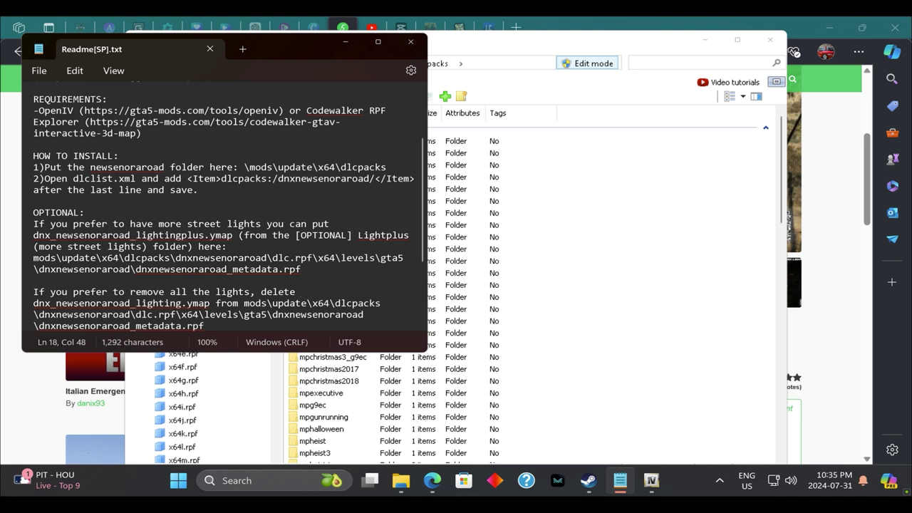
{"action": "left_click_drag", "start_coordinate": [176, 260], "coordinate": [256, 261]}
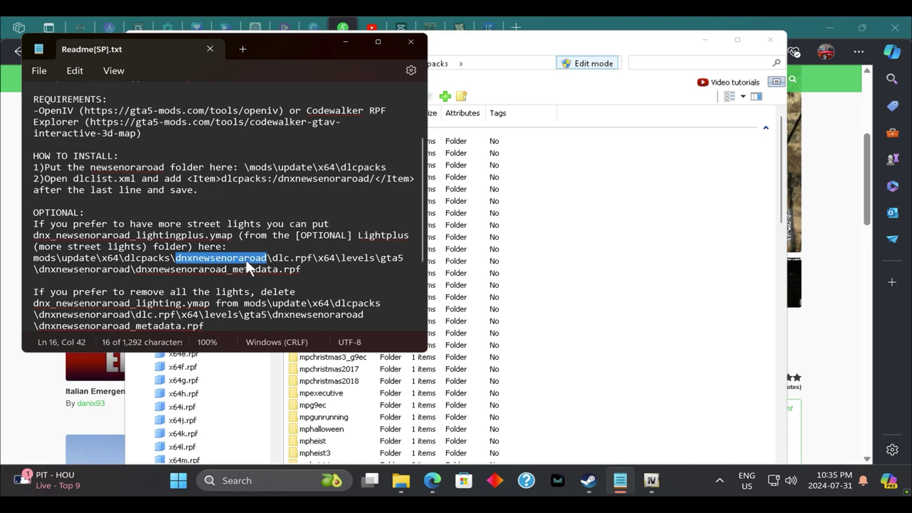
{"action": "left_click", "coordinate": [345, 41]}
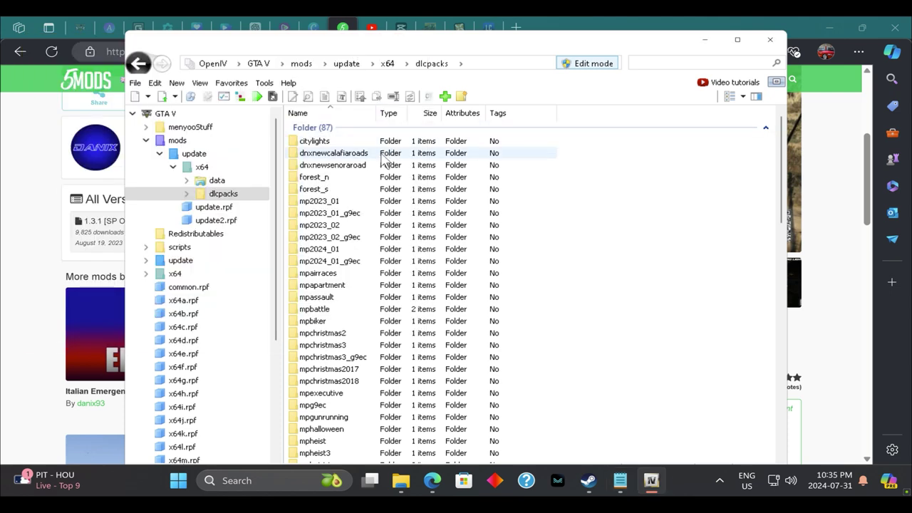
{"action": "double_click", "coordinate": [345, 171]}
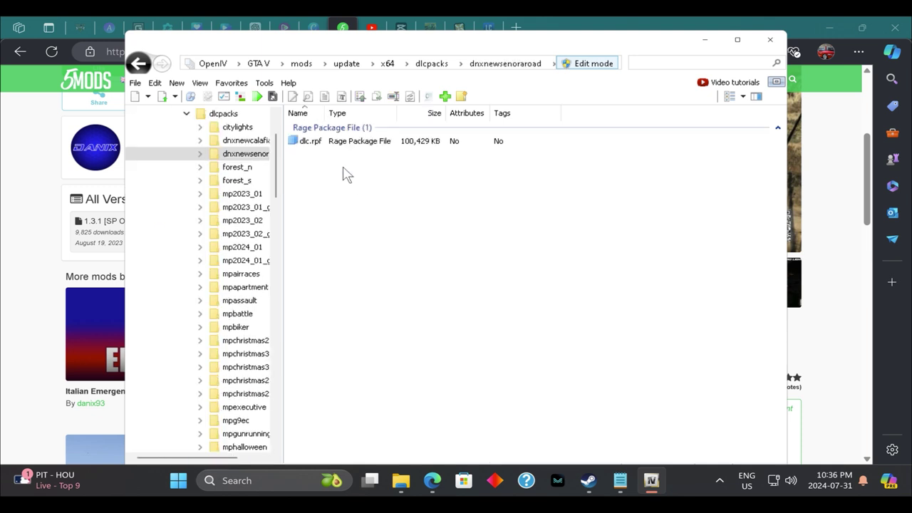
- Highlight dlc.rpf and x64 in the Readme path and open dlc.rpf\x64 inside dnxnewsenoraroad
{"action": "left_click", "coordinate": [620, 480]}
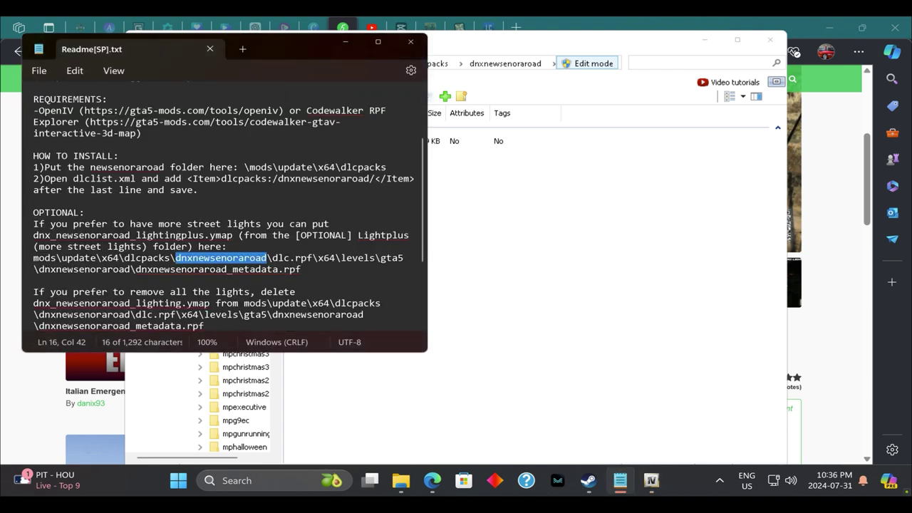
{"action": "left_click_drag", "start_coordinate": [273, 258], "coordinate": [313, 261]}
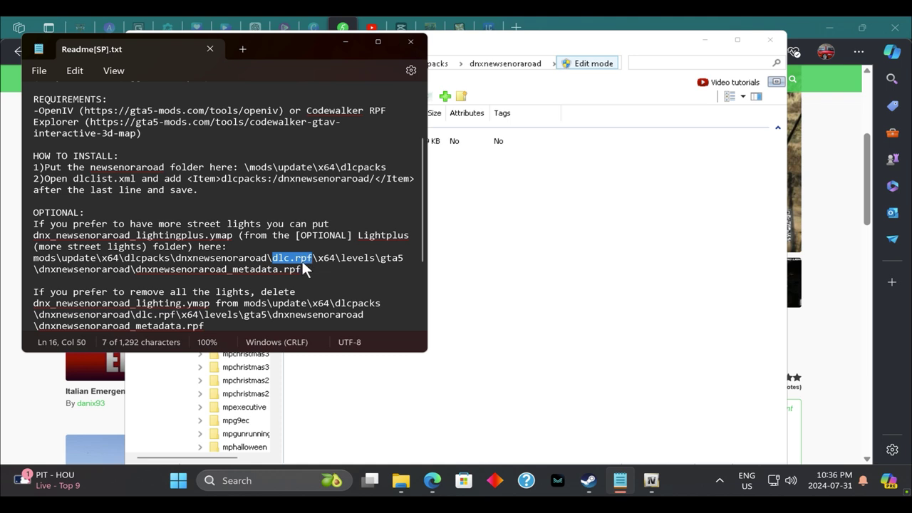
{"action": "left_click", "coordinate": [348, 41]}
{"action": "double_click", "coordinate": [313, 141]}
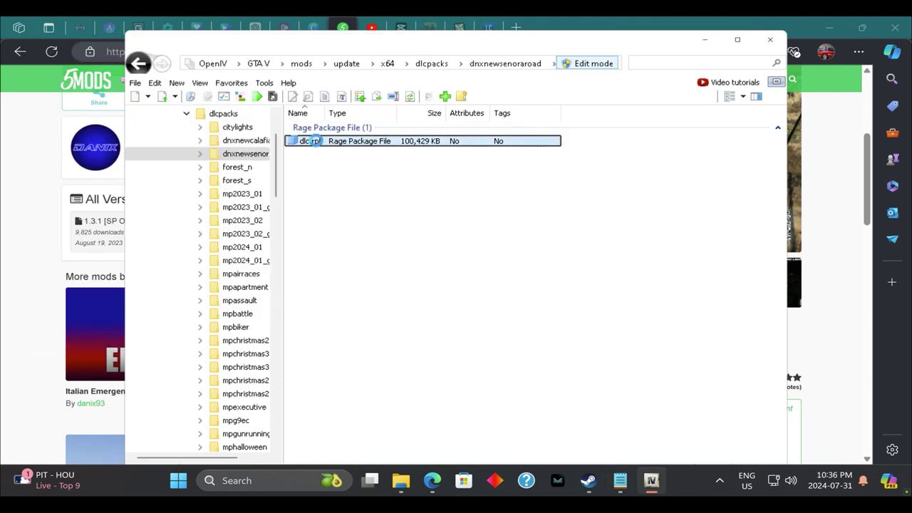
{"action": "left_click", "coordinate": [620, 481]}
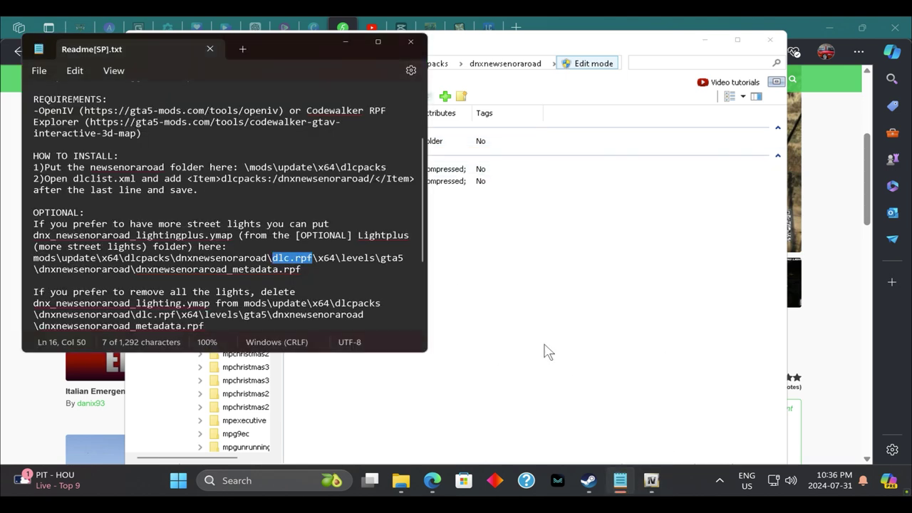
{"action": "left_click_drag", "start_coordinate": [317, 257], "coordinate": [329, 257]}
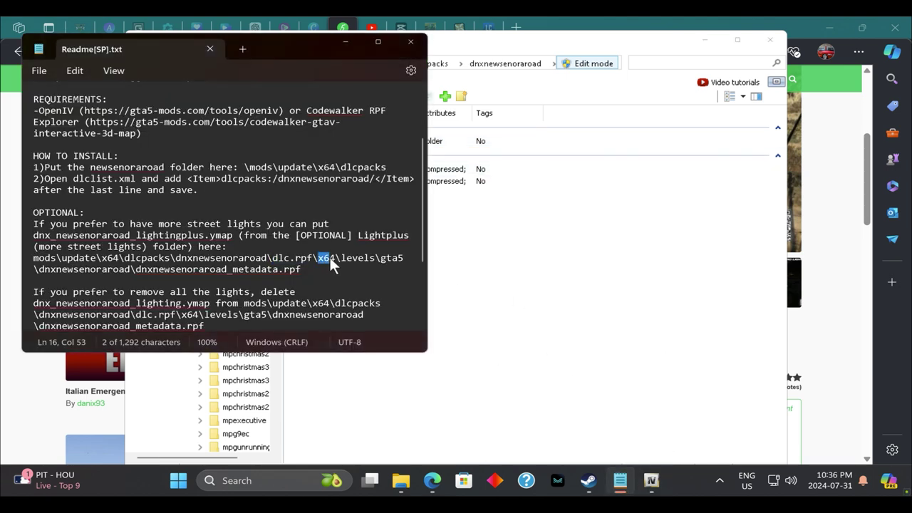
{"action": "left_click", "coordinate": [347, 42]}
{"action": "double_click", "coordinate": [315, 142]}
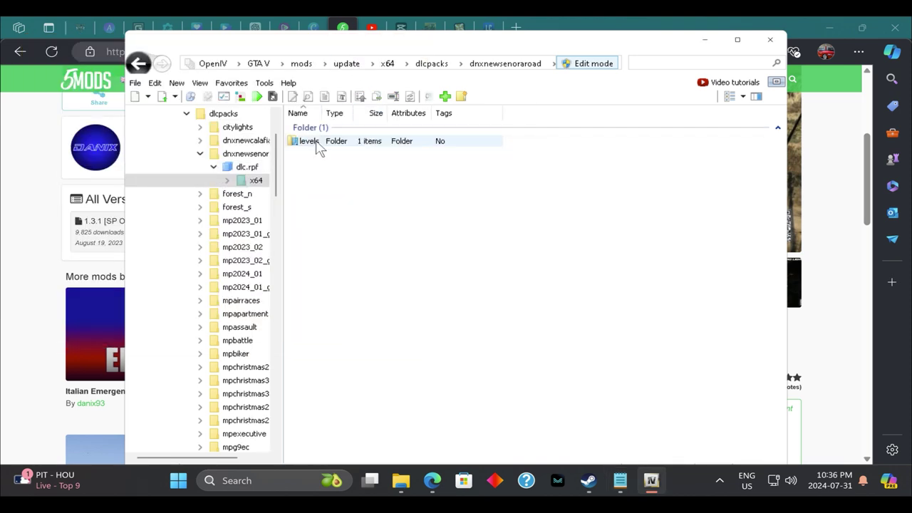
- Highlight levels in the Readme path and open levels\gta5 inside the x64 folder of dlc.rpf
{"action": "left_click", "coordinate": [620, 481]}
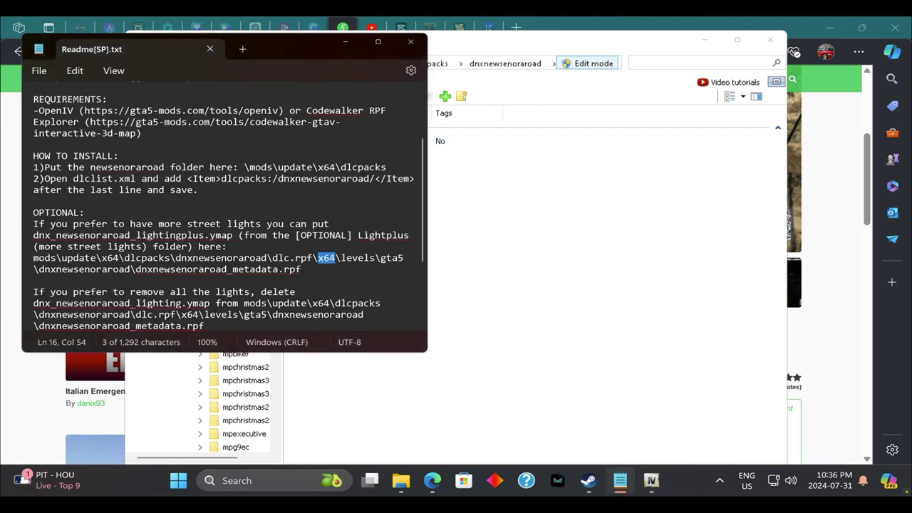
{"action": "left_click_drag", "start_coordinate": [341, 258], "coordinate": [375, 257]}
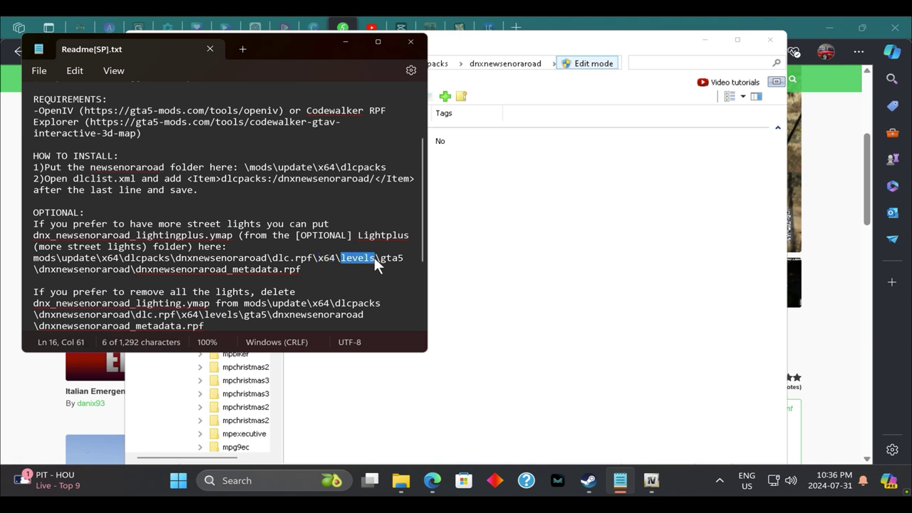
{"action": "left_click", "coordinate": [346, 41]}
{"action": "double_click", "coordinate": [322, 147]}
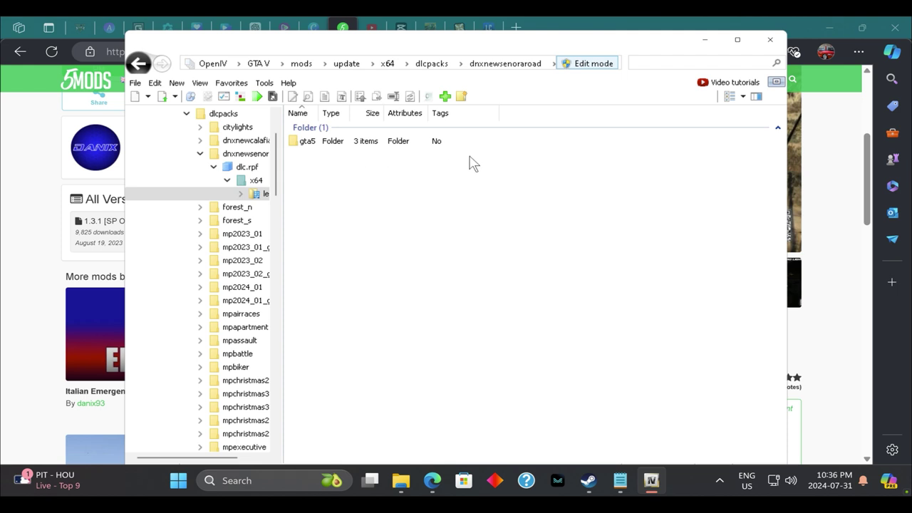
{"action": "double_click", "coordinate": [327, 146]}
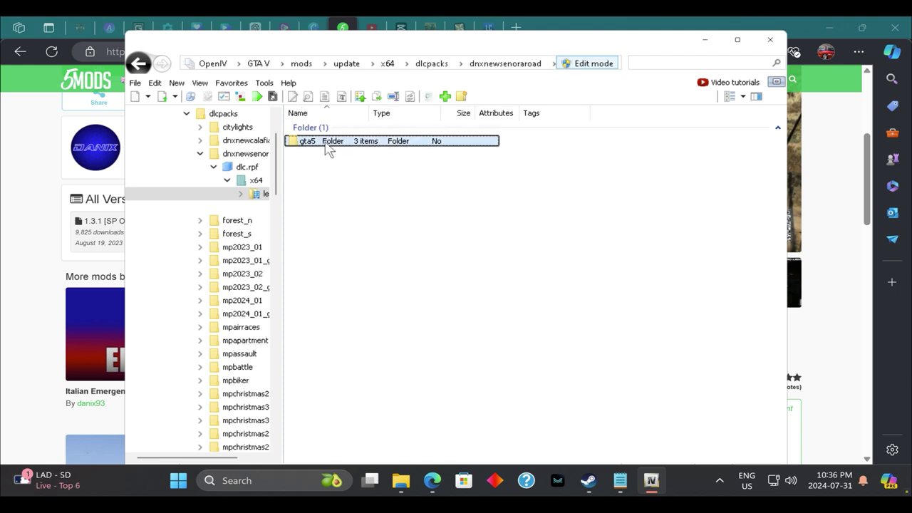
- Highlight gta5 and dnxnewsenoraroad in the Readme[SP] path and open the dnxnewsenoraroad folder inside gta5 in OpenIV
{"action": "left_click", "coordinate": [620, 480]}
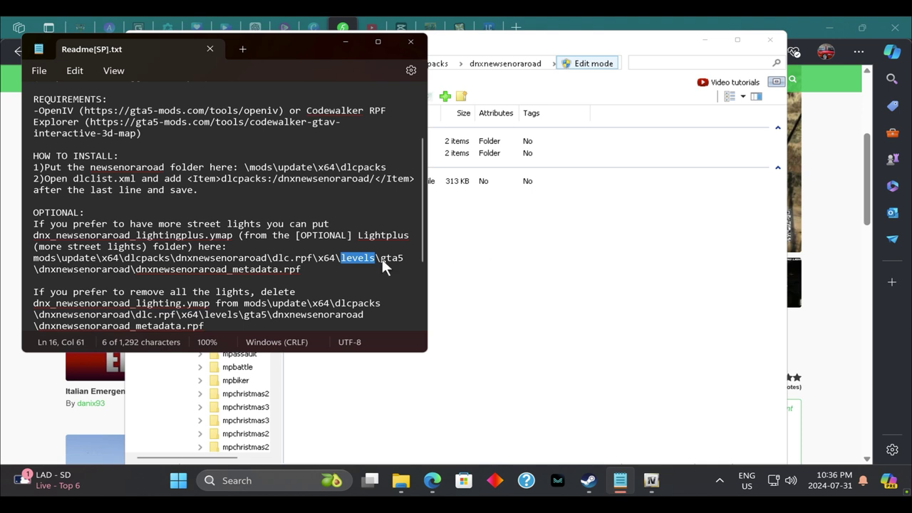
{"action": "left_click_drag", "start_coordinate": [382, 258], "coordinate": [406, 257]}
{"action": "left_click_drag", "start_coordinate": [39, 269], "coordinate": [125, 270]}
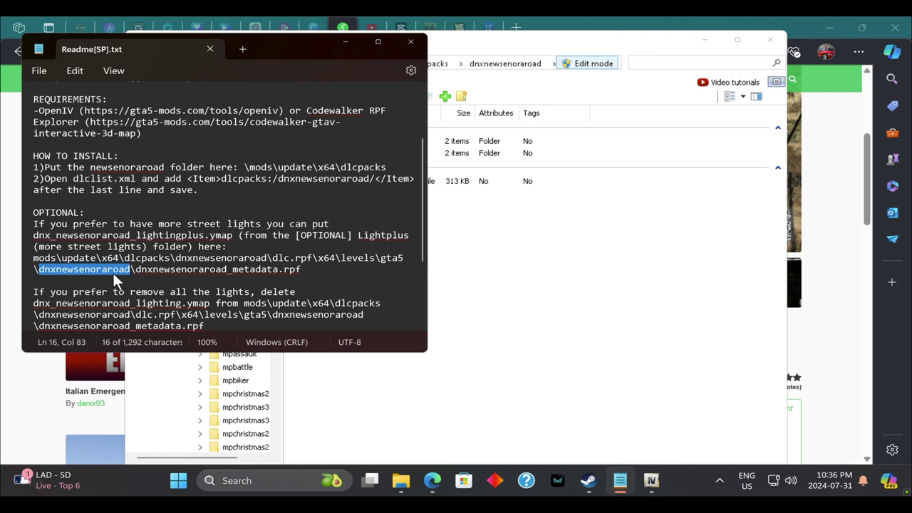
{"action": "left_click", "coordinate": [341, 42]}
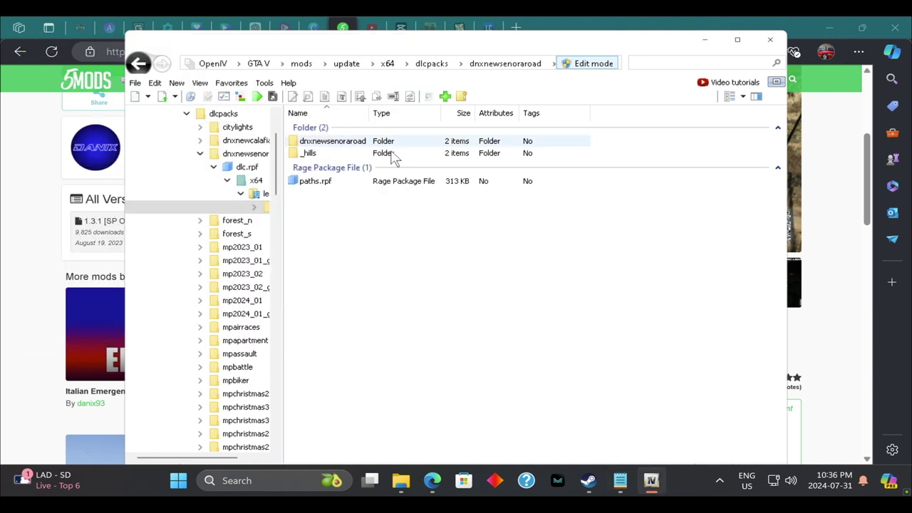
{"action": "double_click", "coordinate": [347, 142]}
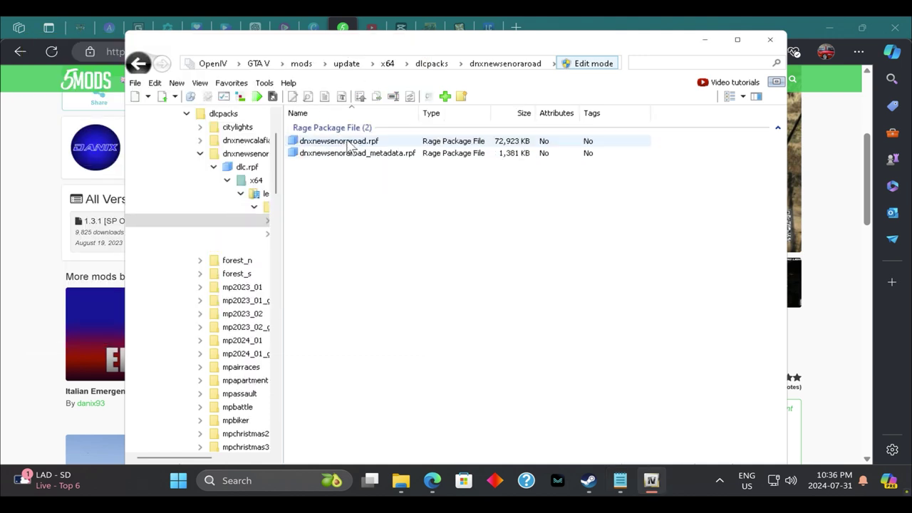
- Highlight dnxnewsenoraroad_metadata.rpf at the end of the Readme path and open that package in OpenIV
{"action": "left_click", "coordinate": [624, 483]}
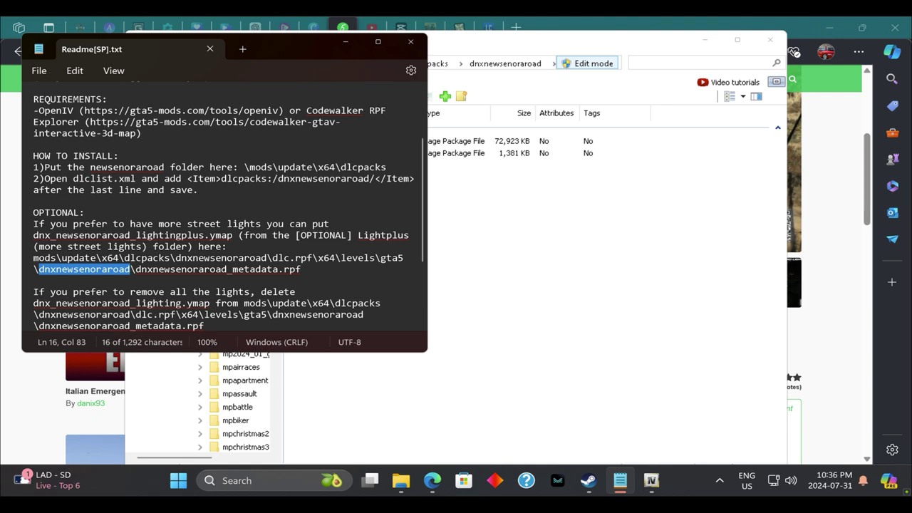
{"action": "left_click_drag", "start_coordinate": [136, 269], "coordinate": [296, 268]}
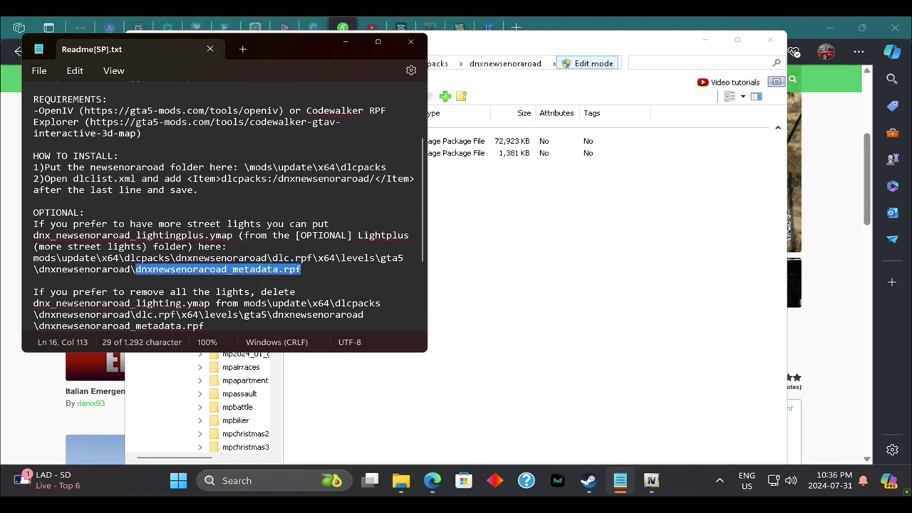
{"action": "left_click", "coordinate": [346, 41]}
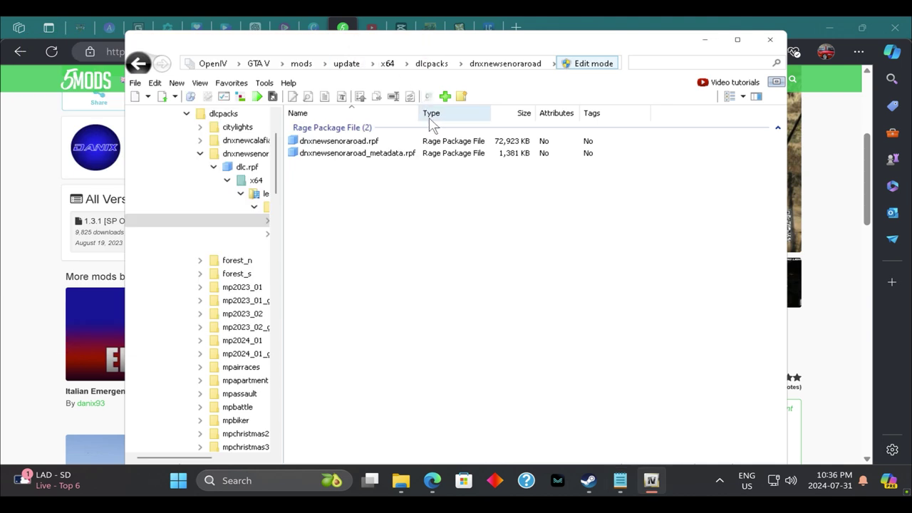
{"action": "double_click", "coordinate": [388, 154]}
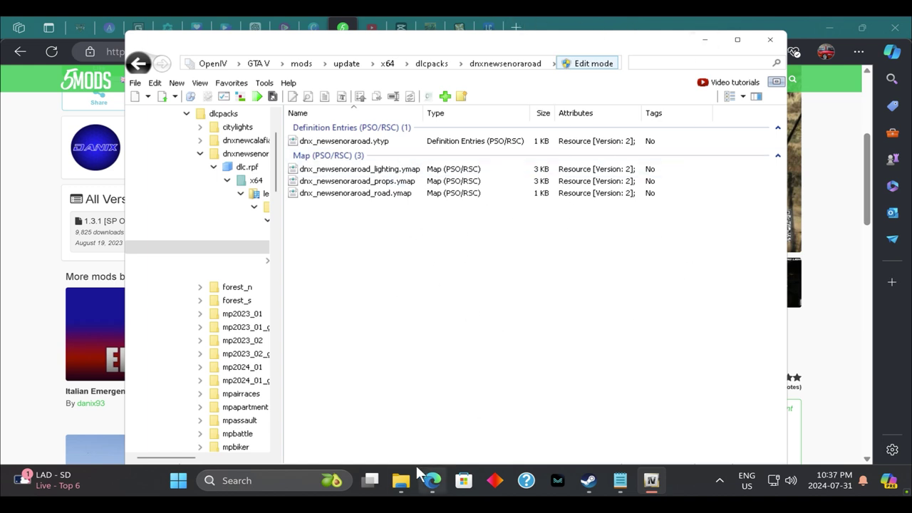
- Add dnx_newsenoraroad_lightingplus.ymap from the [OPTIONAL] Lightplus (more street lights) folder to dnxnewsenoraroad_metadata.rpf in OpenIV
{"action": "mouse_move", "coordinate": [402, 485]}
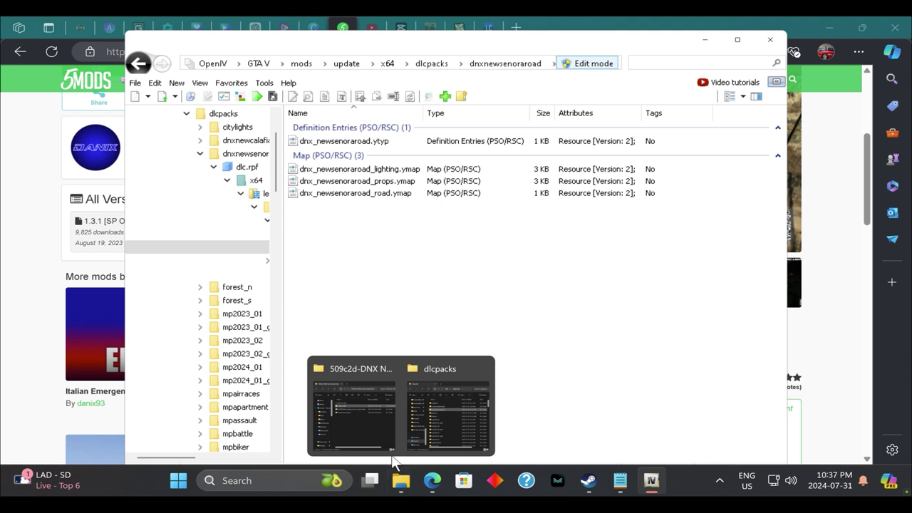
{"action": "left_click", "coordinate": [345, 368]}
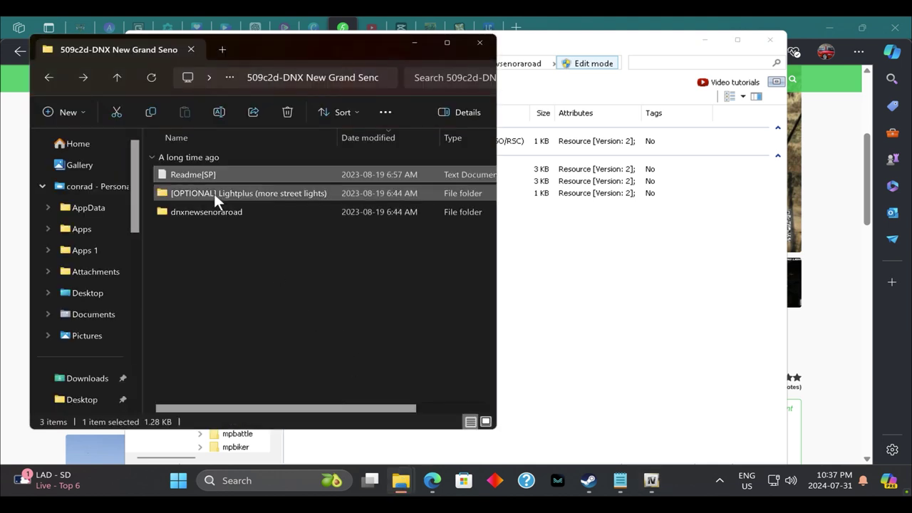
{"action": "double_click", "coordinate": [203, 192]}
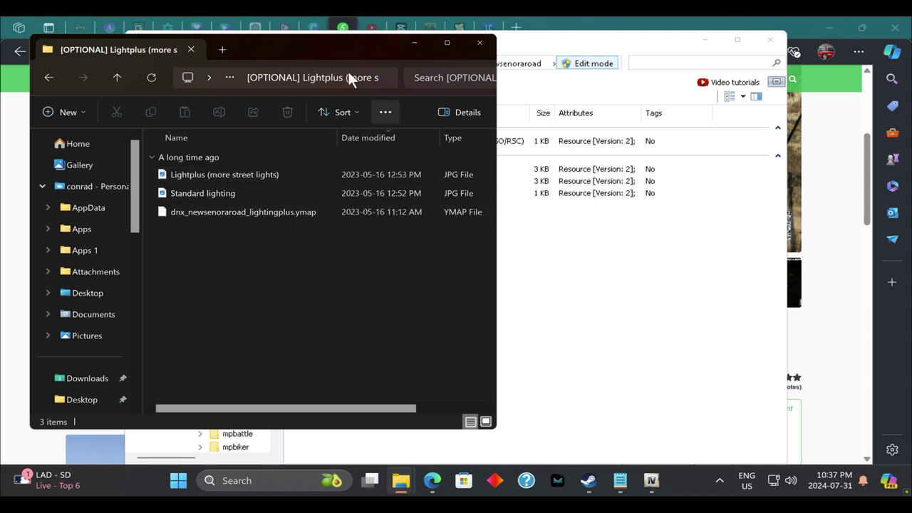
{"action": "left_click_drag", "start_coordinate": [388, 41], "coordinate": [344, 69]}
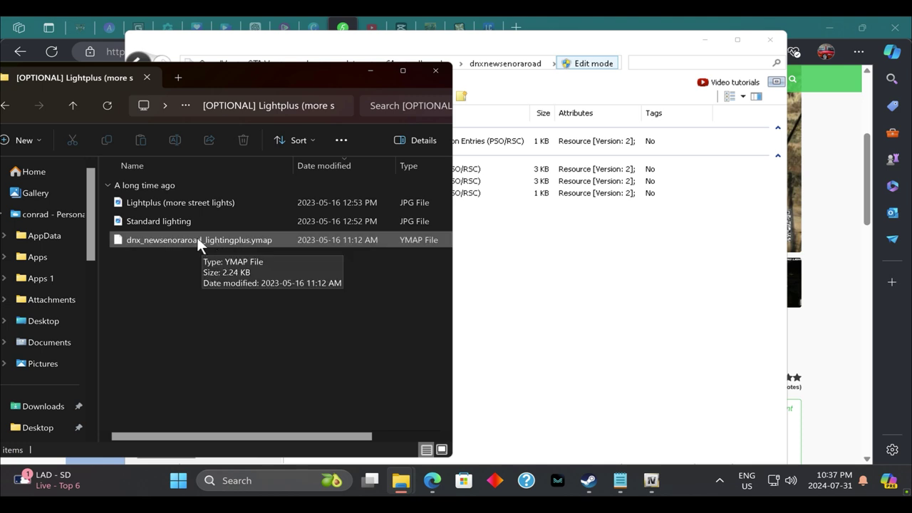
{"action": "left_click_drag", "start_coordinate": [197, 236], "coordinate": [573, 269]}
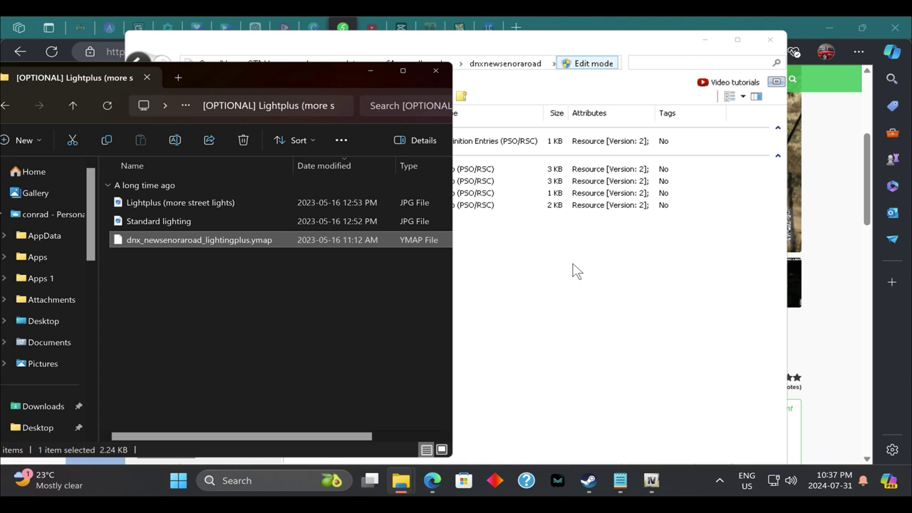
{"action": "left_click", "coordinate": [371, 70]}
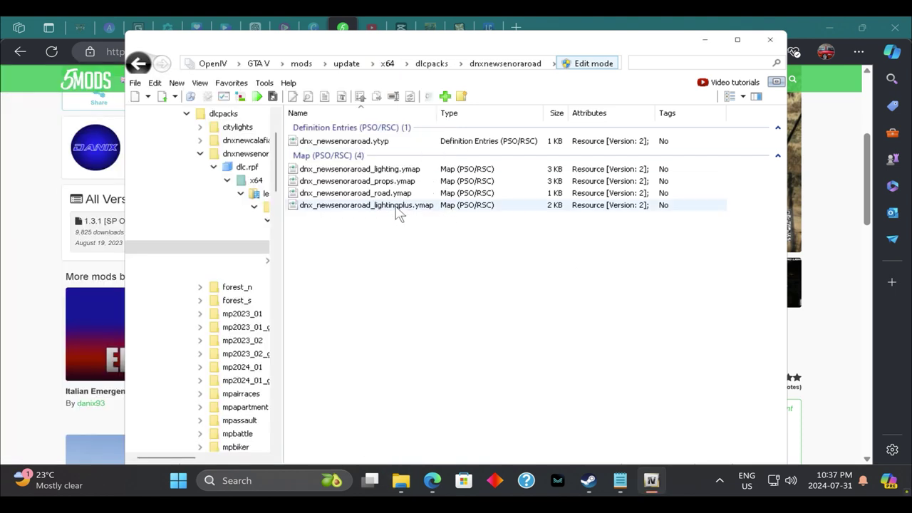
- Review the Readme's install instructions and its optional sections on adding street lights and removing all the lights
{"action": "left_click", "coordinate": [619, 487]}
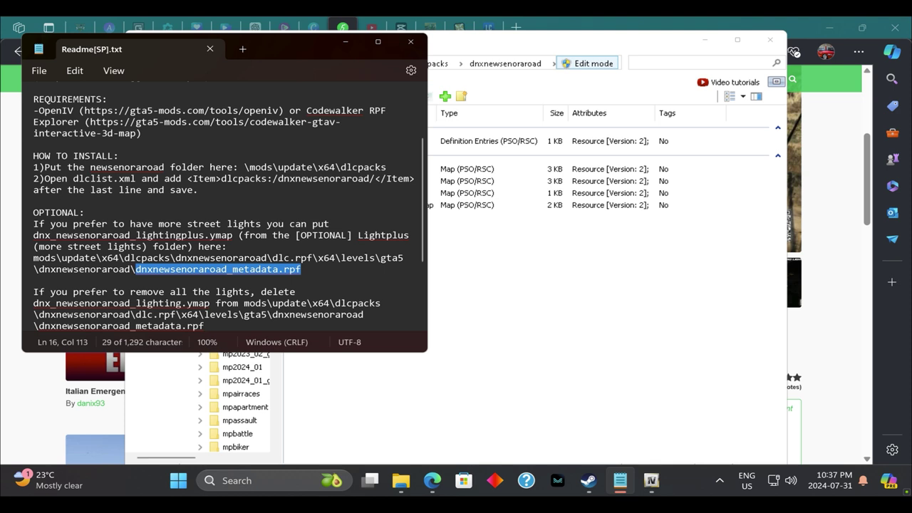
{"action": "scroll", "coordinate": [224, 205], "scroll_direction": "up", "scroll_amount": 1}
{"action": "scroll", "coordinate": [224, 206], "scroll_direction": "up", "scroll_amount": 1}
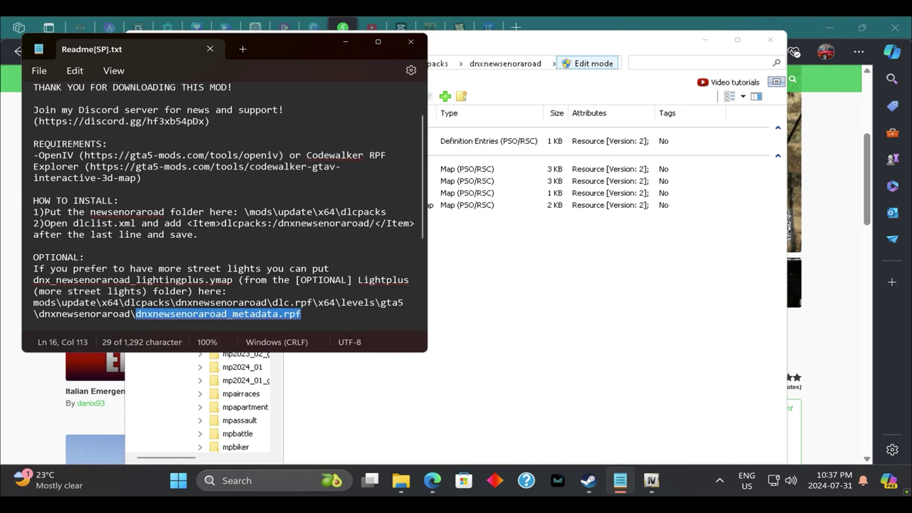
{"action": "left_click_drag", "start_coordinate": [423, 237], "coordinate": [419, 298]}
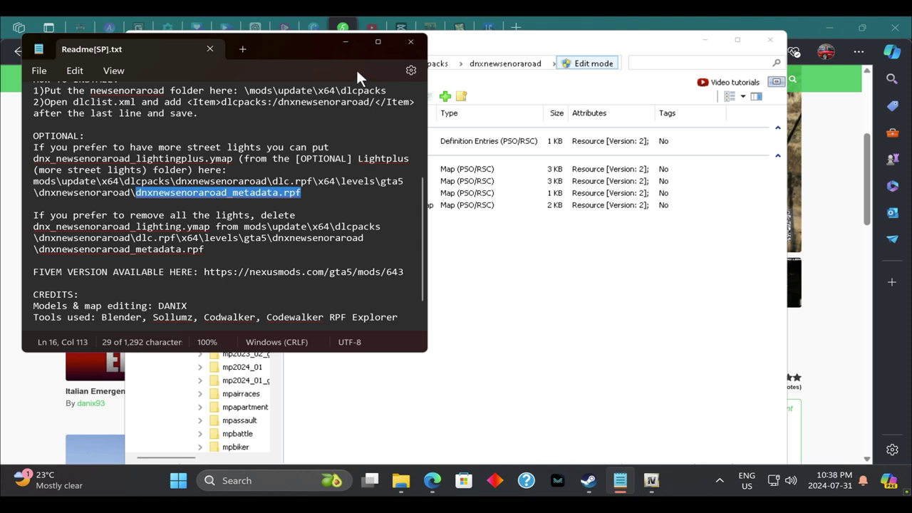
{"action": "left_click", "coordinate": [347, 43]}
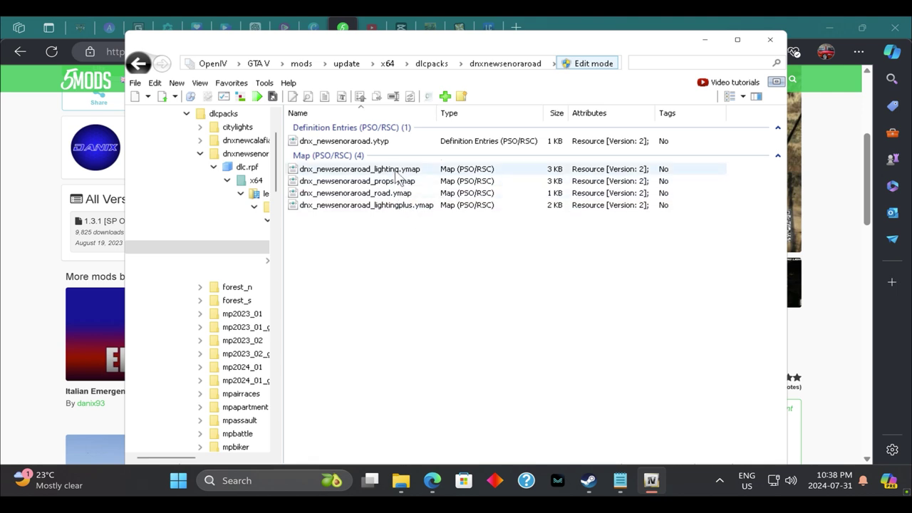
{"action": "left_click", "coordinate": [705, 42]}
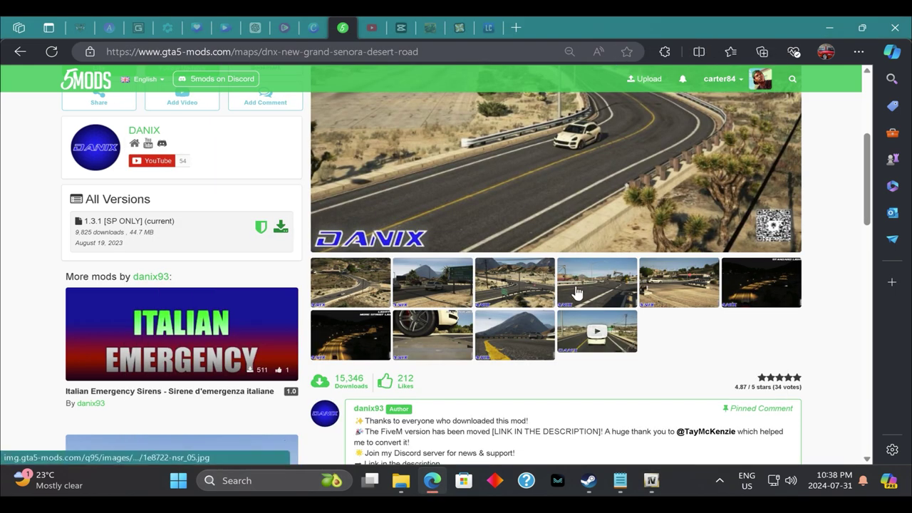
{"action": "mouse_move", "coordinate": [405, 490]}
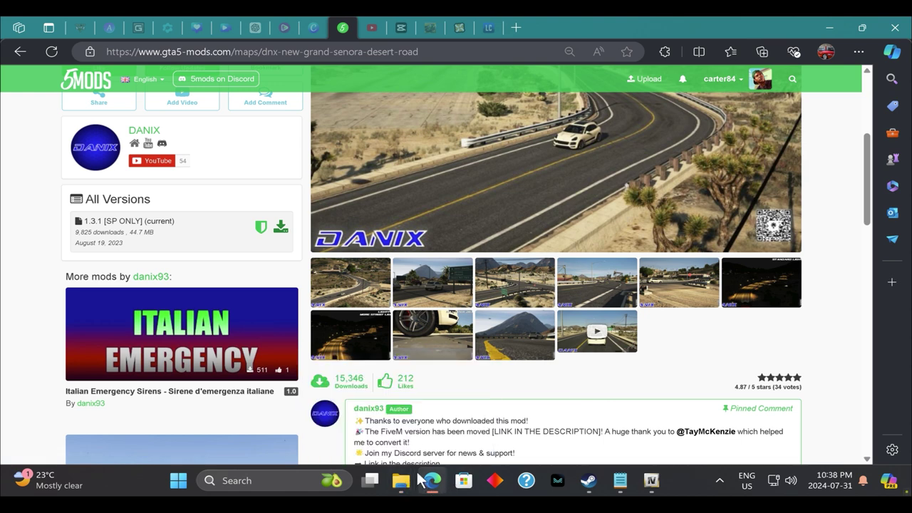
{"action": "left_click", "coordinate": [649, 483]}
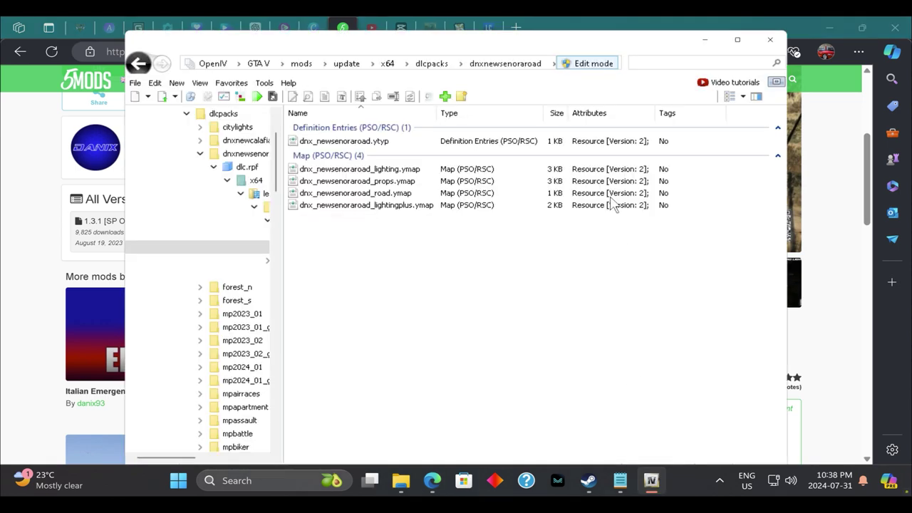
- Return to the GTA V root in OpenIV and open mods\update\update.rpf\common\data
{"action": "left_click", "coordinate": [259, 64]}
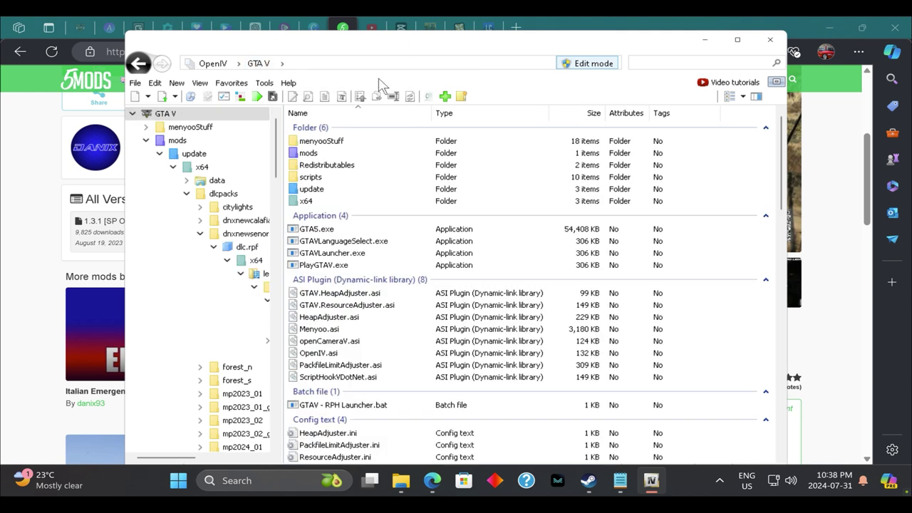
{"action": "double_click", "coordinate": [308, 153]}
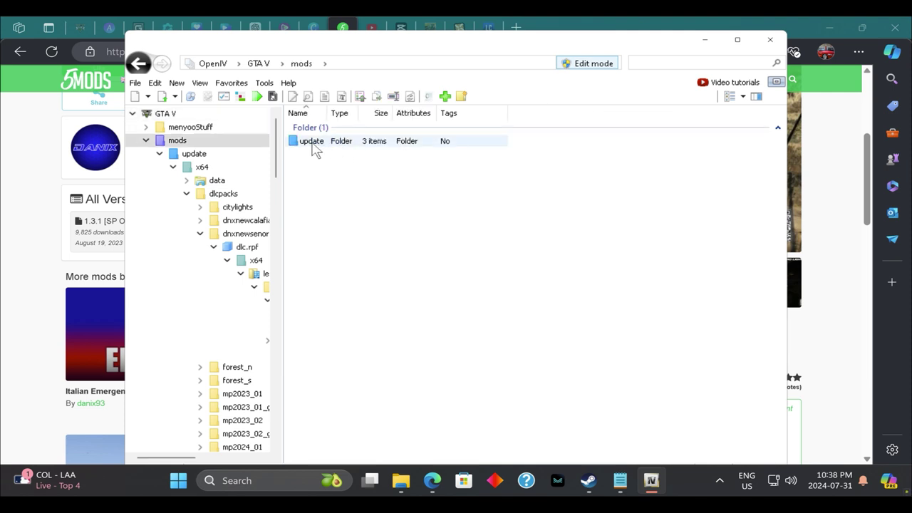
{"action": "double_click", "coordinate": [311, 142]}
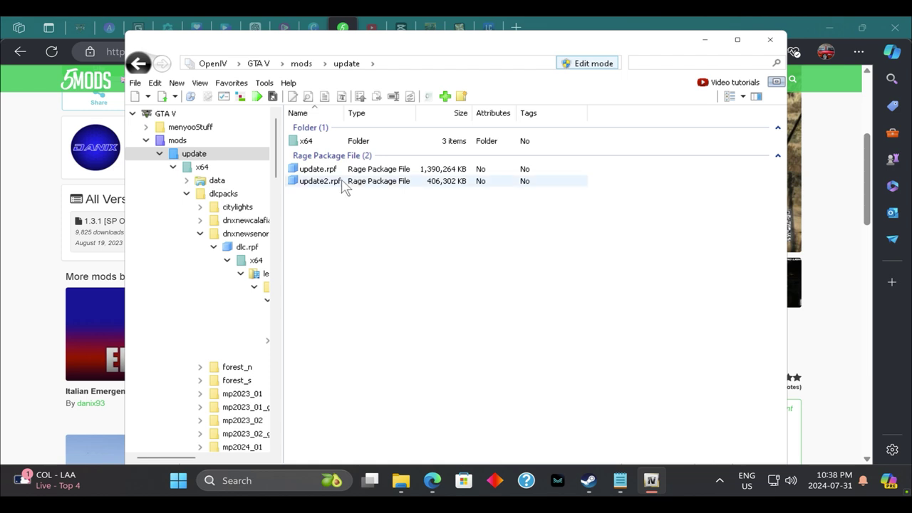
{"action": "double_click", "coordinate": [323, 171]}
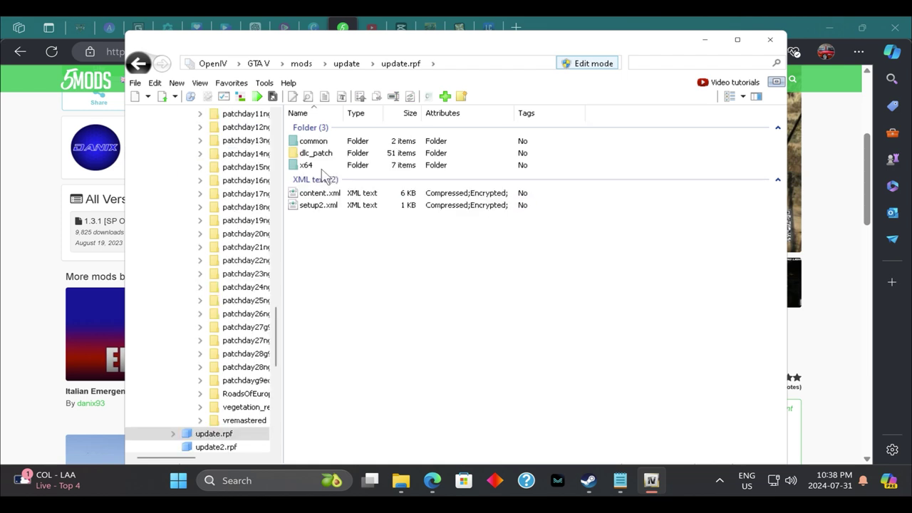
{"action": "double_click", "coordinate": [313, 141]}
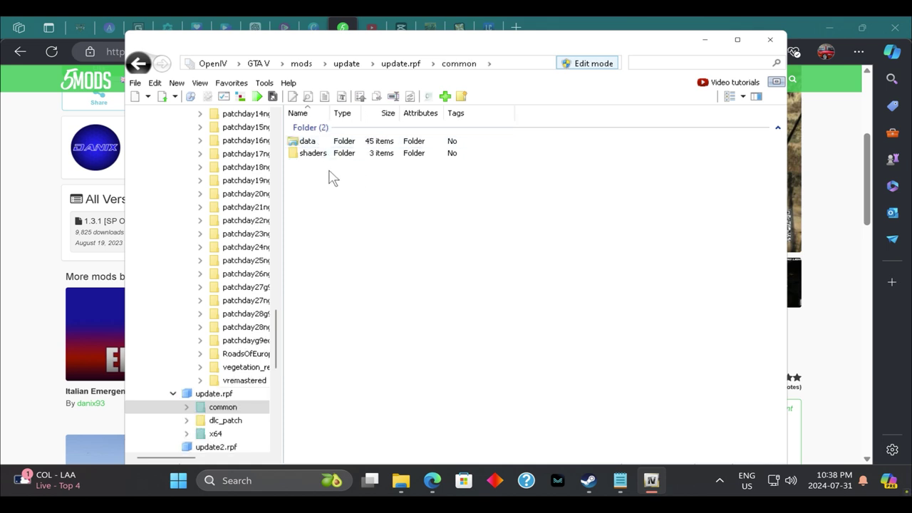
{"action": "double_click", "coordinate": [312, 143]}
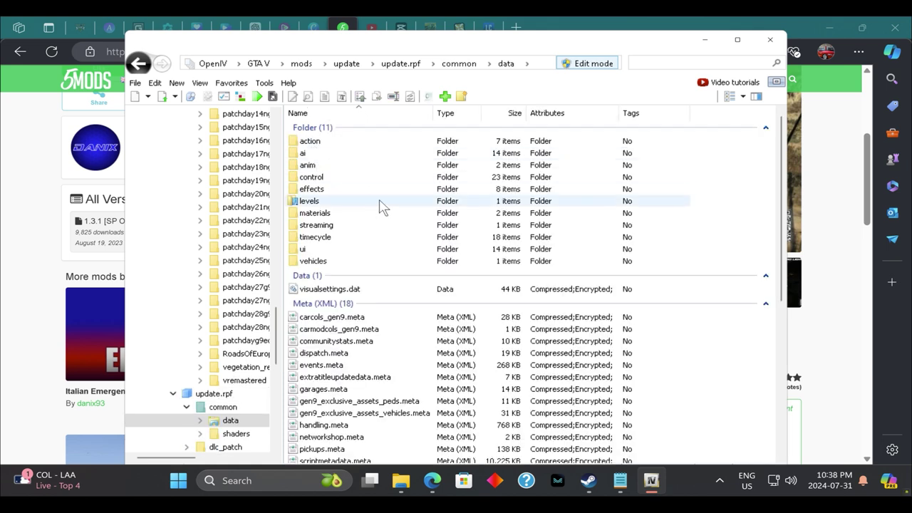
- Open dlclist.xml from the data folder for editing and go down through its dlcpacks entries
{"action": "scroll", "coordinate": [383, 309], "scroll_direction": "down", "scroll_amount": 1}
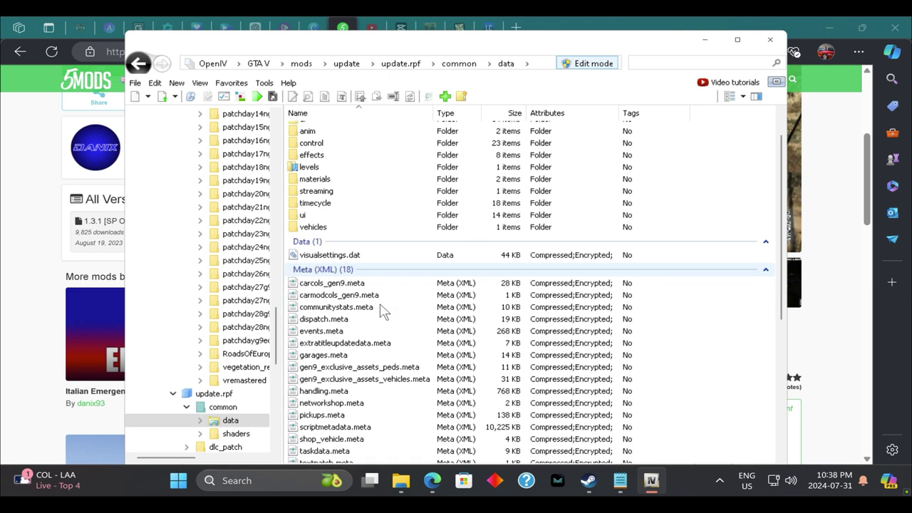
{"action": "scroll", "coordinate": [360, 320], "scroll_direction": "up", "scroll_amount": 1}
{"action": "scroll", "coordinate": [347, 324], "scroll_direction": "down", "scroll_amount": 3}
{"action": "scroll", "coordinate": [346, 326], "scroll_direction": "down", "scroll_amount": 3}
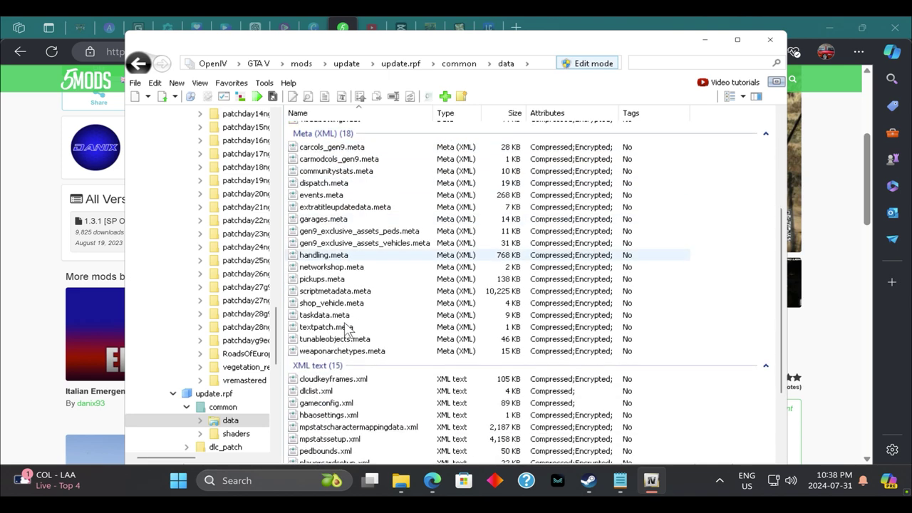
{"action": "right_click", "coordinate": [312, 394]}
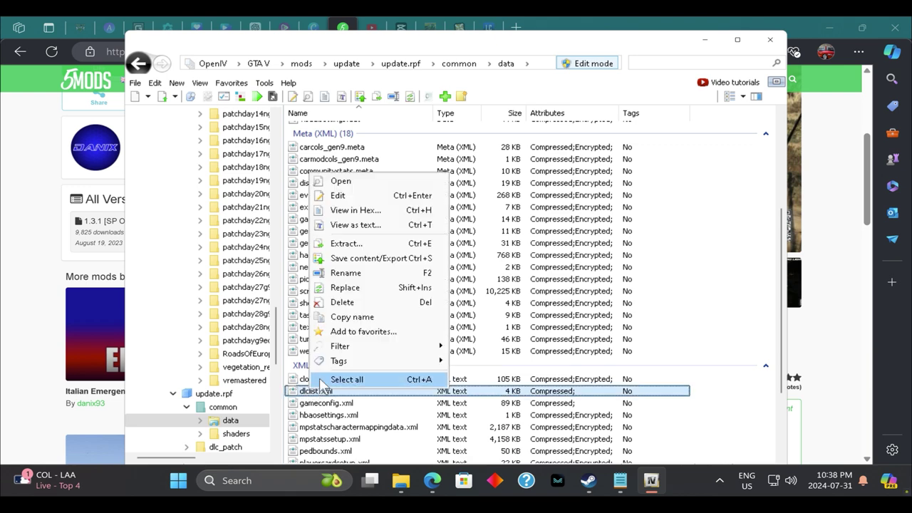
{"action": "left_click", "coordinate": [338, 196]}
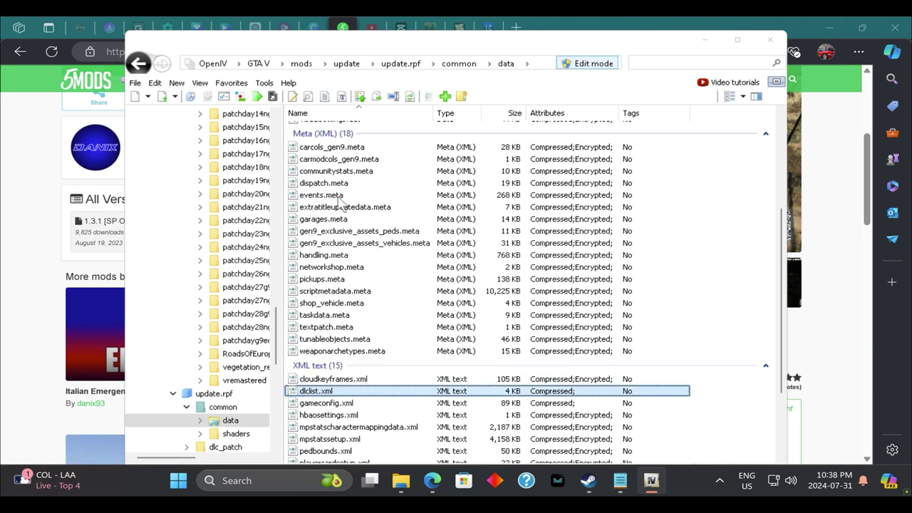
{"action": "scroll", "coordinate": [450, 278], "scroll_direction": "down", "scroll_amount": 4}
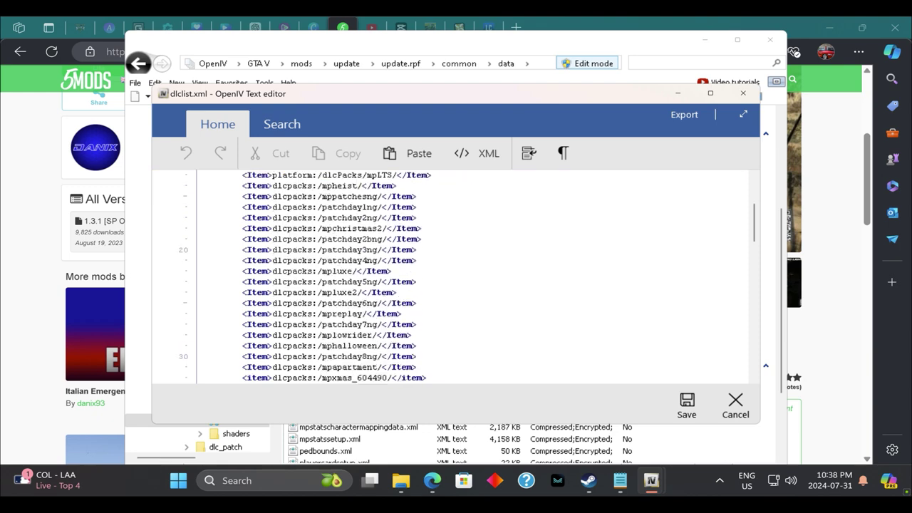
{"action": "scroll", "coordinate": [450, 278], "scroll_direction": "down", "scroll_amount": 4}
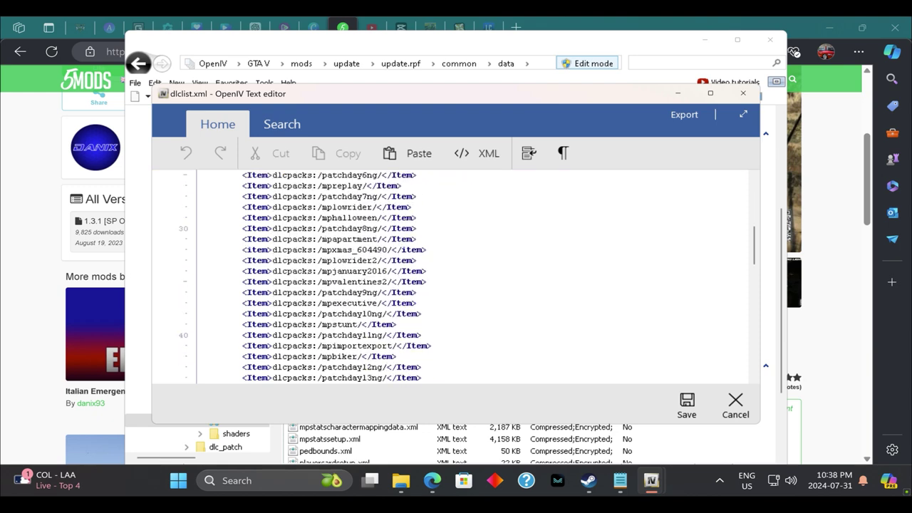